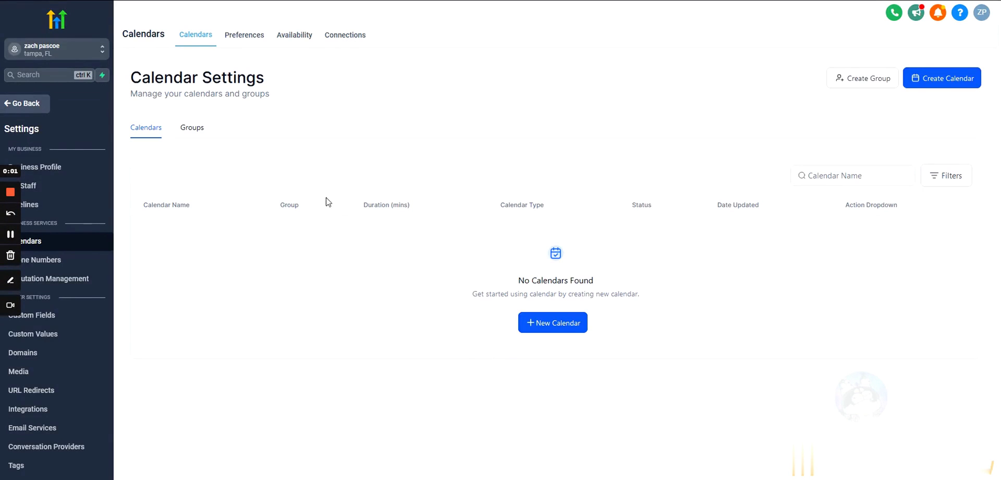
Highlight the Calendar Settings heading, word by word and as a whole
{"action": "left_click", "coordinate": [239, 79]}
{"action": "triple_click", "coordinate": [179, 78]}
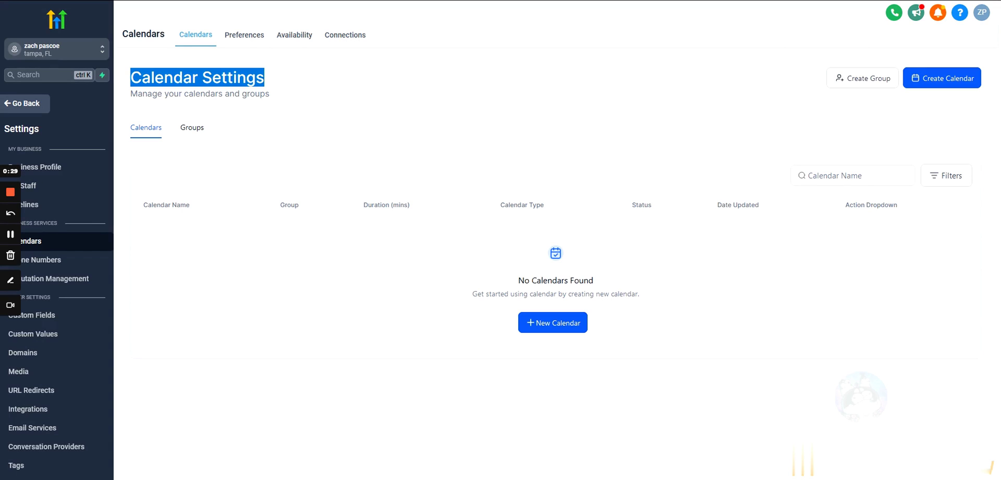
{"action": "double_click", "coordinate": [198, 77]}
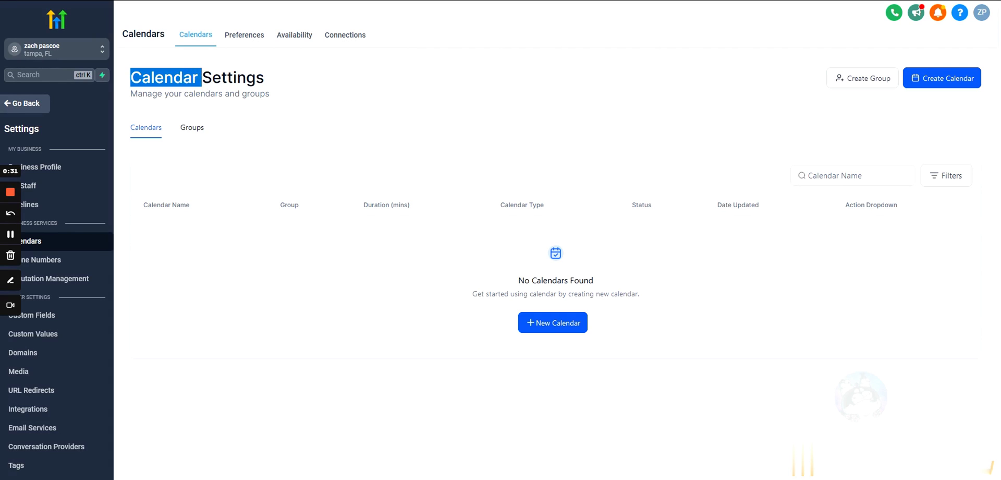
{"action": "triple_click", "coordinate": [218, 77]}
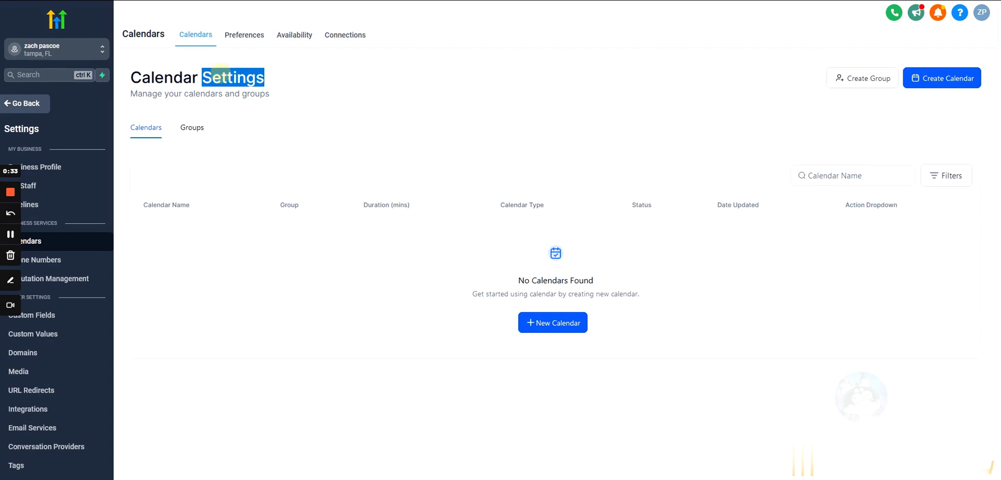
{"action": "double_click", "coordinate": [229, 77]}
{"action": "left_click_drag", "start_coordinate": [230, 77], "coordinate": [138, 77]}
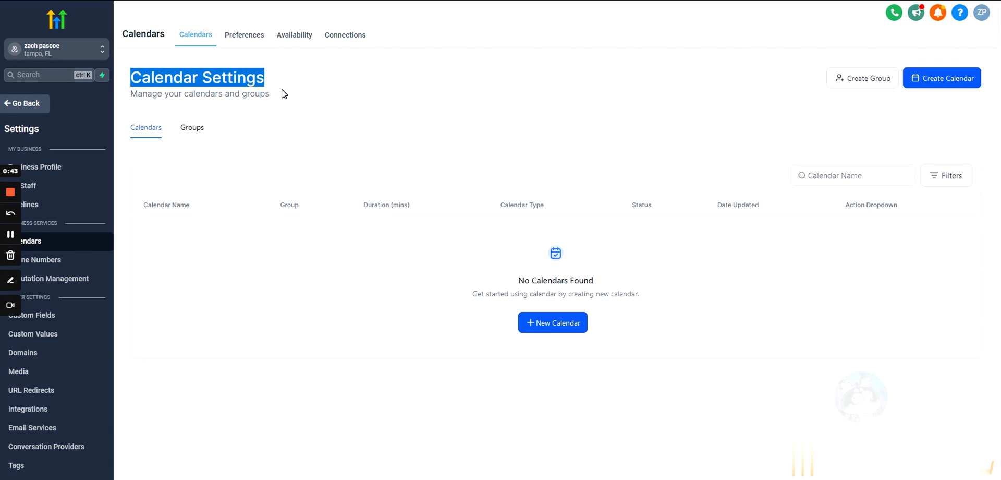
{"action": "left_click_drag", "start_coordinate": [272, 98], "coordinate": [140, 83]}
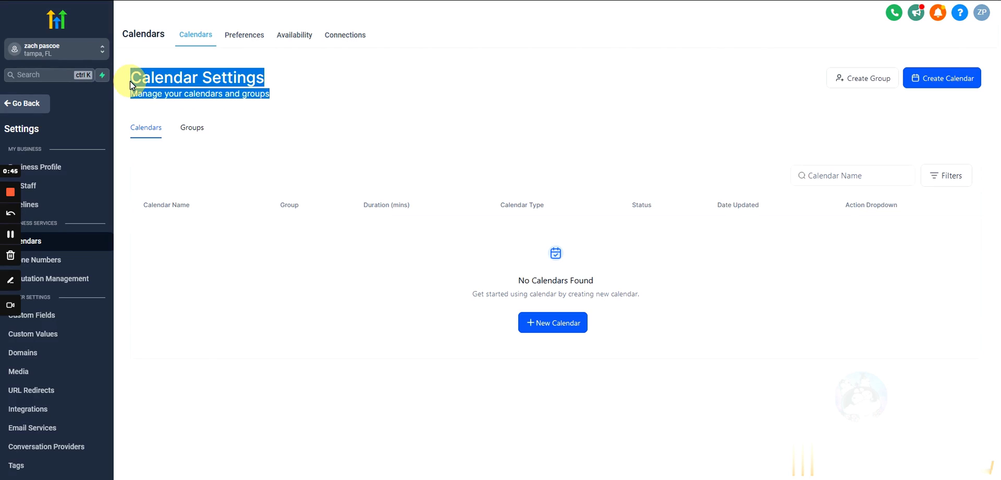
{"action": "left_click", "coordinate": [219, 127]}
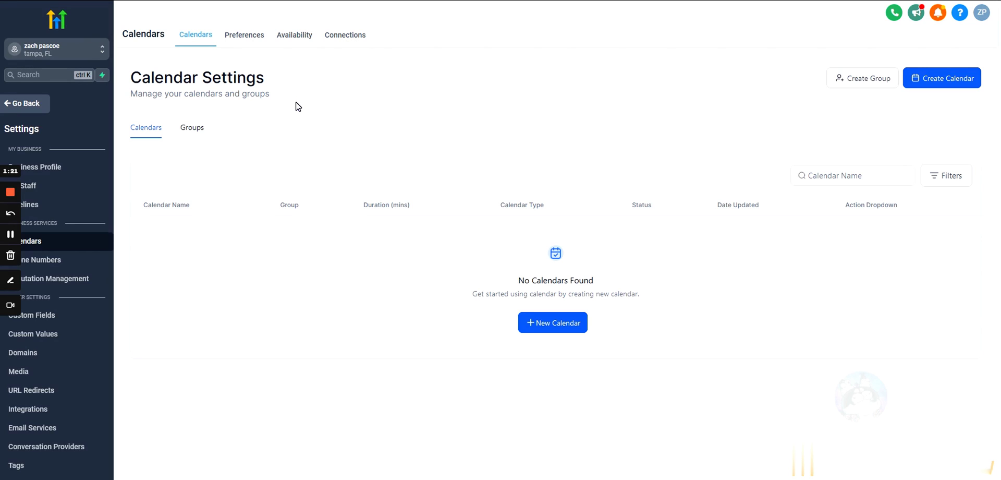
Repeatedly highlight and clear the Calendar Settings heading and its subtitle
{"action": "left_click_drag", "start_coordinate": [283, 99], "coordinate": [123, 77]}
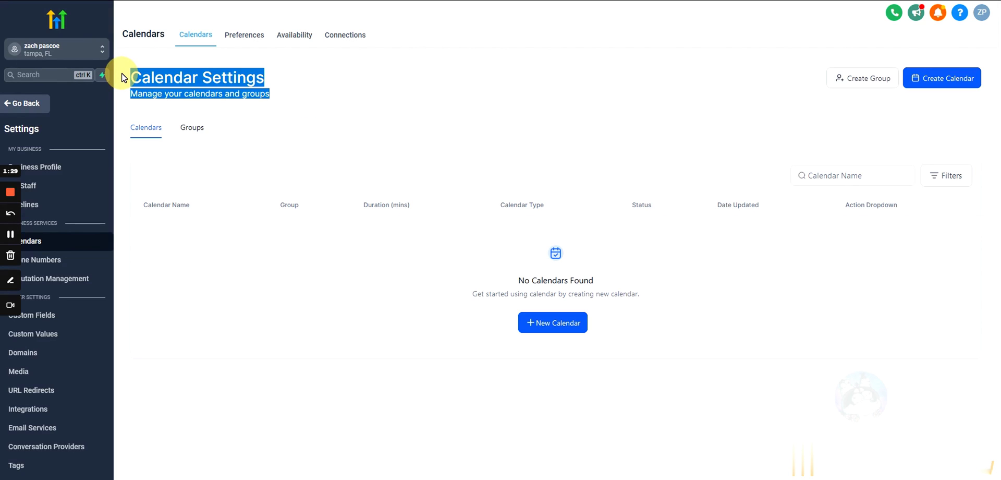
{"action": "left_click", "coordinate": [292, 90]}
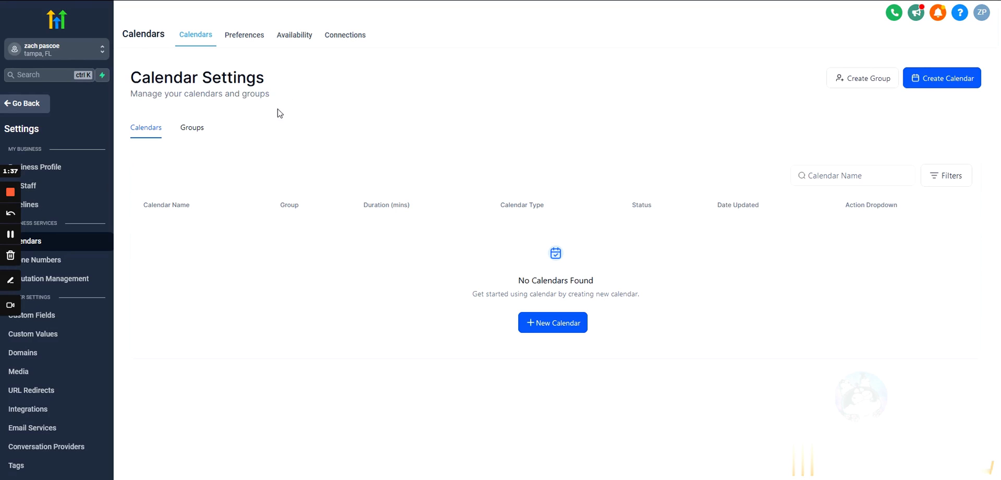
{"action": "left_click_drag", "start_coordinate": [270, 94], "coordinate": [127, 80]}
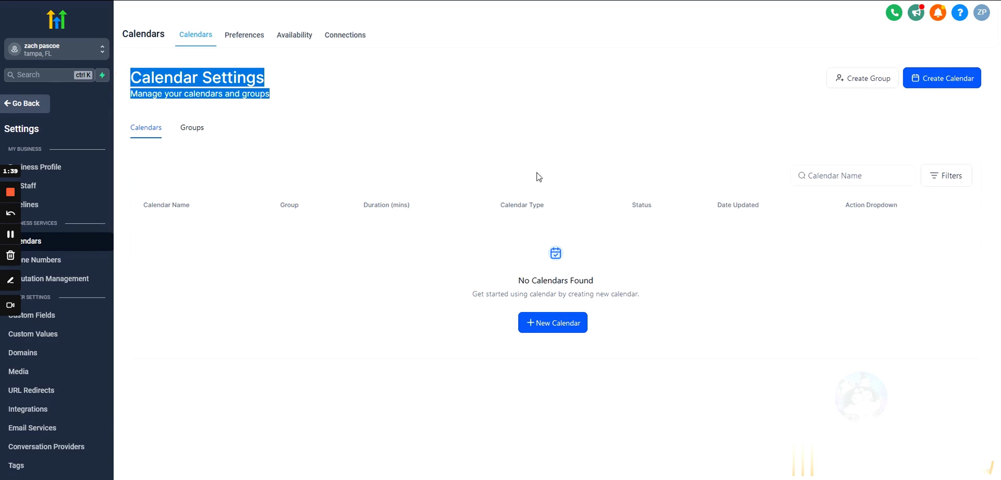
{"action": "left_click", "coordinate": [740, 97]}
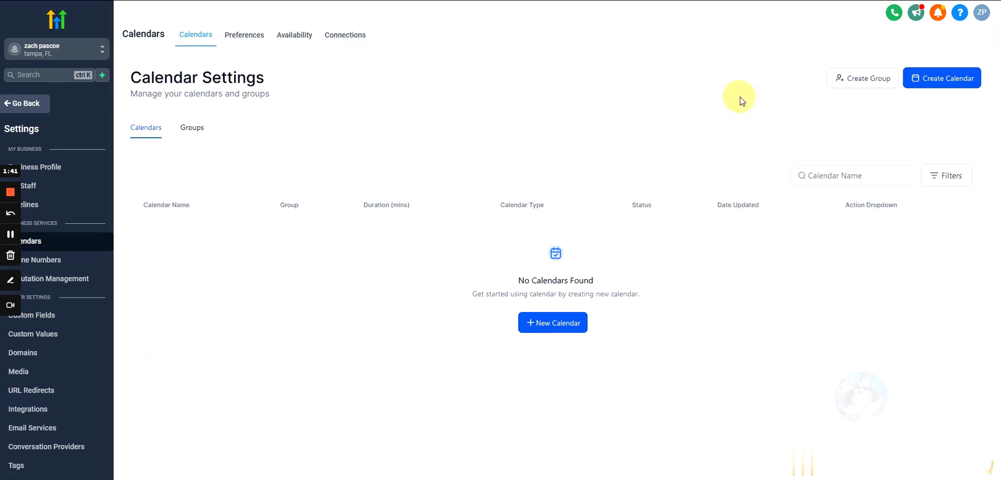
{"action": "left_click", "coordinate": [188, 128]}
{"action": "left_click_drag", "start_coordinate": [307, 99], "coordinate": [132, 78]}
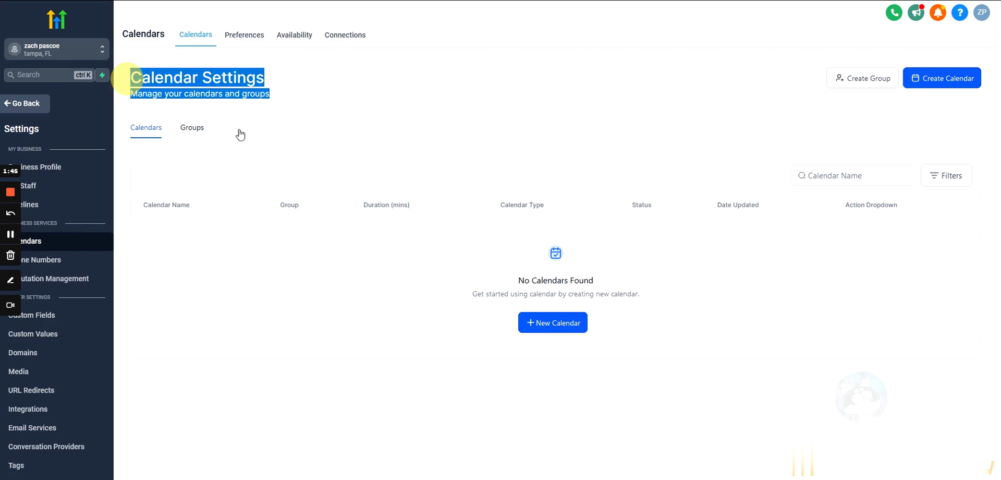
{"action": "left_click_drag", "start_coordinate": [266, 95], "coordinate": [133, 77]}
{"action": "left_click", "coordinate": [297, 77]}
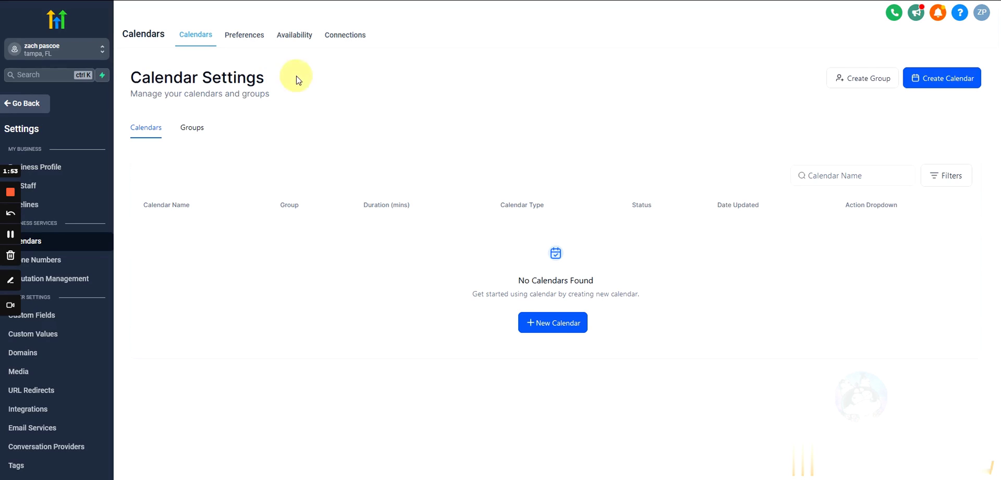
{"action": "left_click_drag", "start_coordinate": [131, 76], "coordinate": [288, 102]}
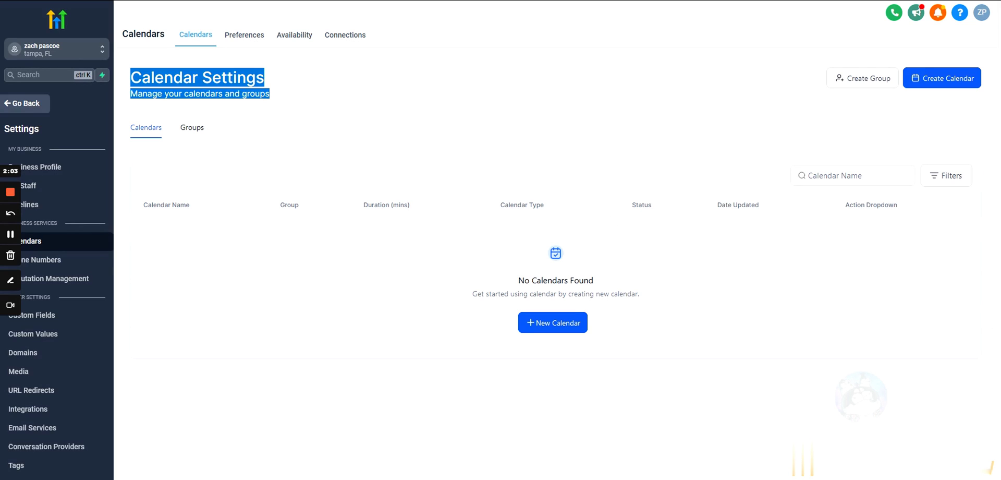
{"action": "left_click", "coordinate": [276, 97]}
{"action": "left_click_drag", "start_coordinate": [276, 97], "coordinate": [321, 93]}
{"action": "left_click", "coordinate": [334, 94]}
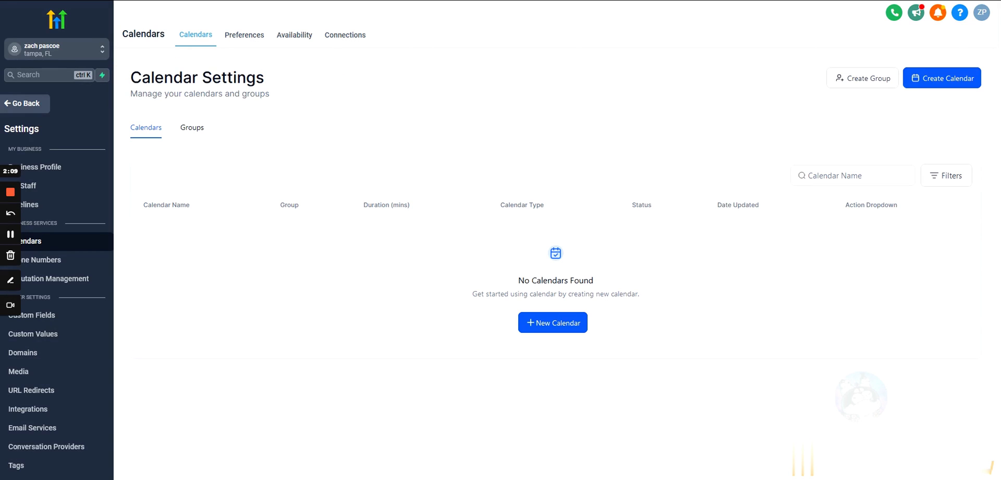
{"action": "left_click_drag", "start_coordinate": [131, 77], "coordinate": [298, 90]}
{"action": "left_click", "coordinate": [436, 111]}
Go back from the Calendars view to Calendar Settings and start a new calendar
{"action": "left_click", "coordinate": [30, 105]}
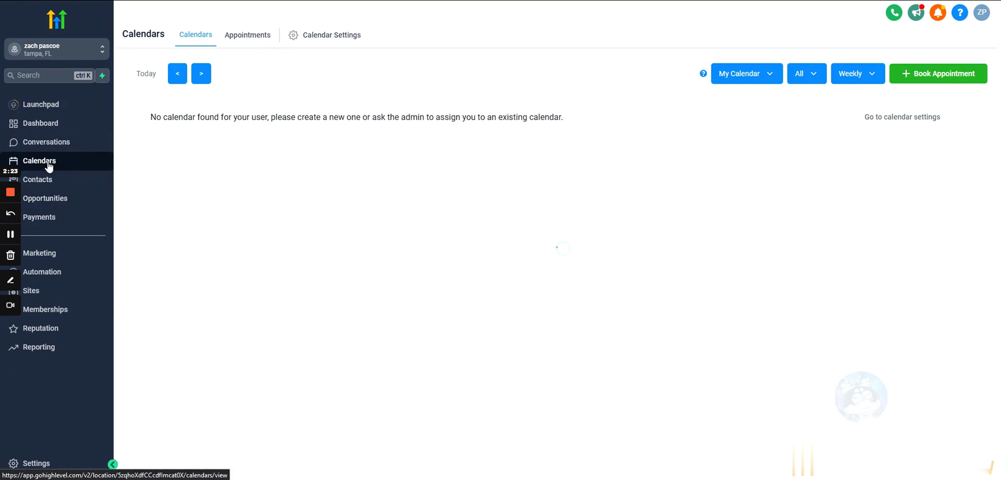
{"action": "left_click", "coordinate": [329, 37]}
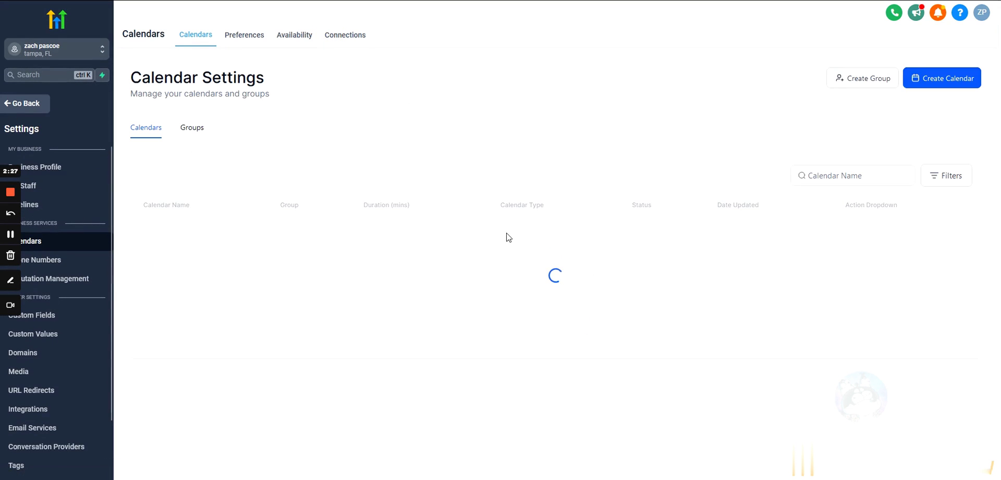
{"action": "left_click", "coordinate": [556, 324]}
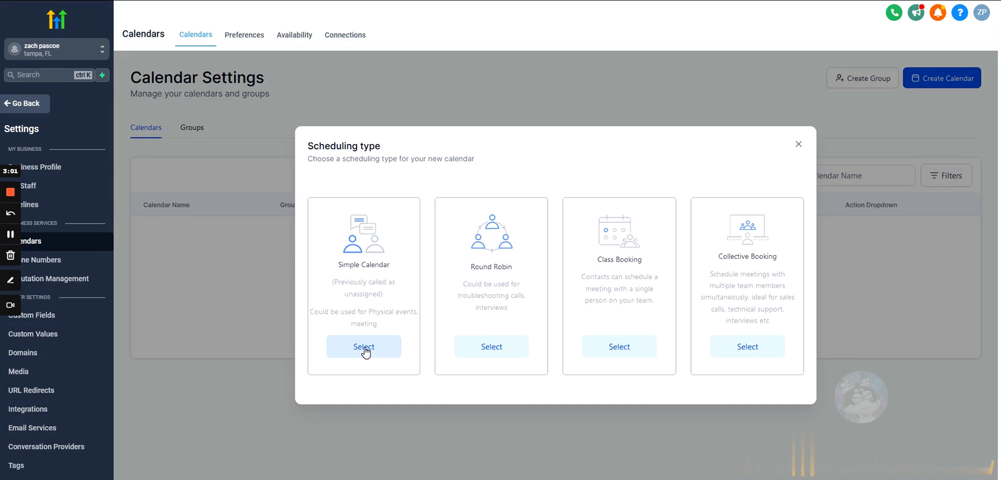
Read through the Simple Calendar, Round Robin, Class Booking and Collective Booking descriptions
{"action": "left_click_drag", "start_coordinate": [337, 264], "coordinate": [407, 323]}
{"action": "left_click_drag", "start_coordinate": [462, 283], "coordinate": [527, 317]}
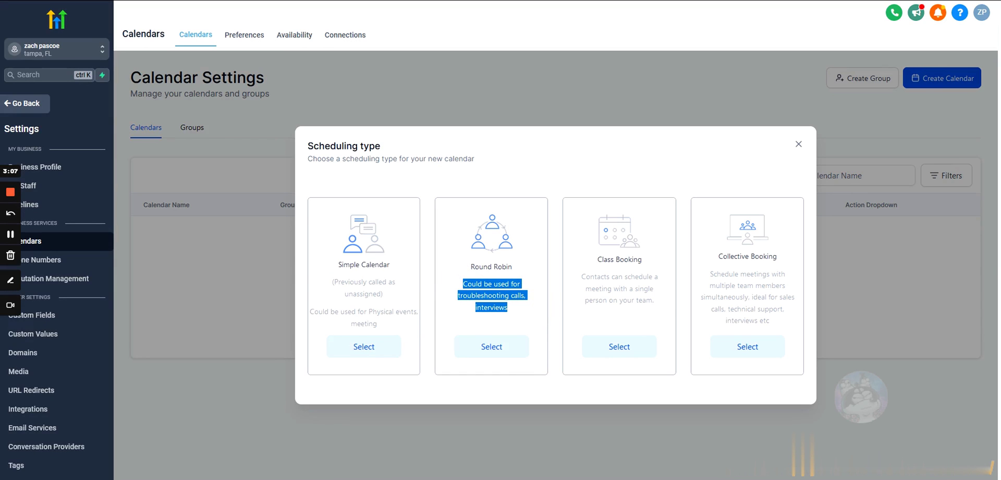
{"action": "left_click_drag", "start_coordinate": [663, 304], "coordinate": [570, 275]}
{"action": "left_click_drag", "start_coordinate": [771, 320], "coordinate": [702, 271]}
{"action": "left_click_drag", "start_coordinate": [670, 299], "coordinate": [576, 268]}
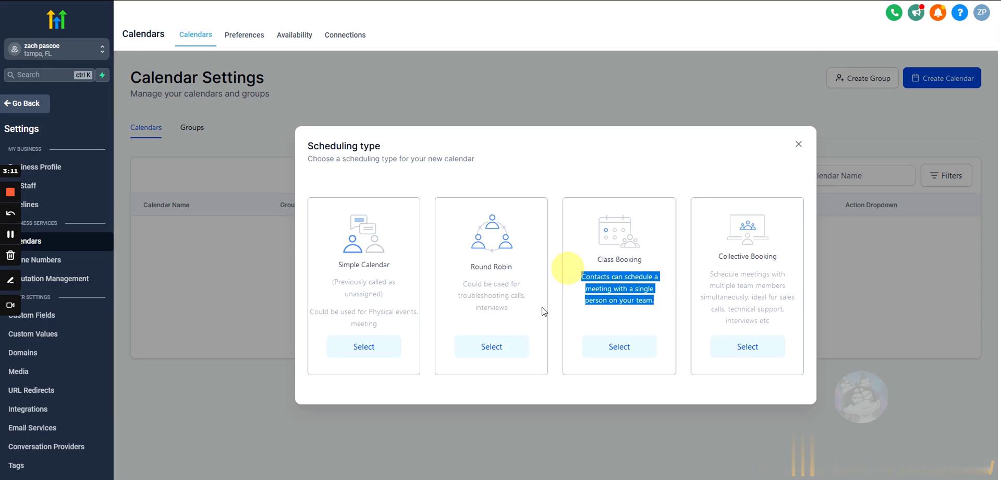
{"action": "left_click_drag", "start_coordinate": [536, 315], "coordinate": [459, 271]}
{"action": "left_click", "coordinate": [546, 166]}
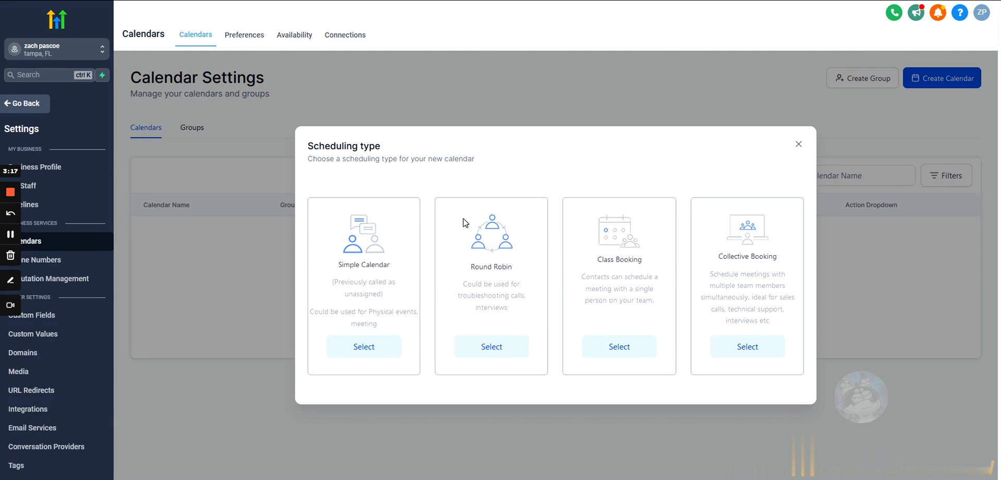
{"action": "left_click_drag", "start_coordinate": [460, 281], "coordinate": [522, 317]}
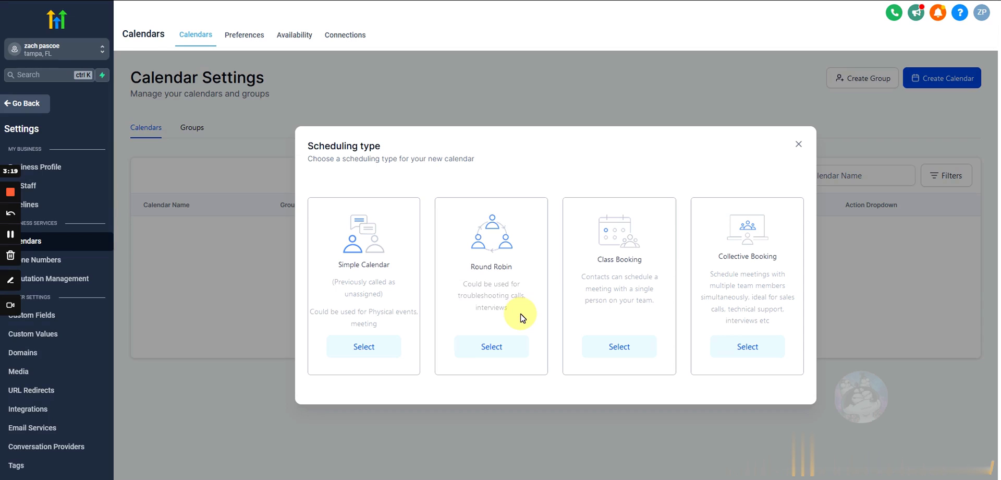
{"action": "left_click_drag", "start_coordinate": [514, 312], "coordinate": [468, 264]}
{"action": "left_click", "coordinate": [365, 197]}
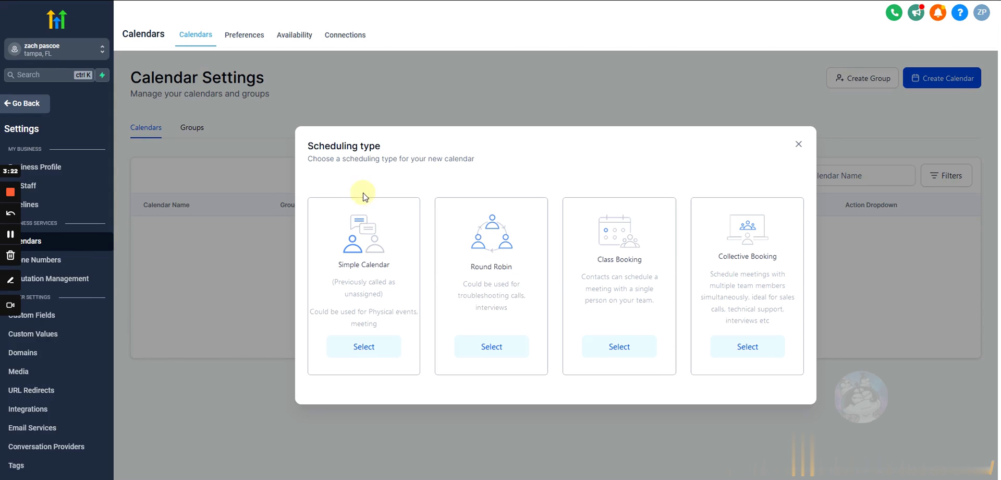
Choose Simple Calendar and name it 'Primary Calendar'
{"action": "left_click", "coordinate": [369, 347]}
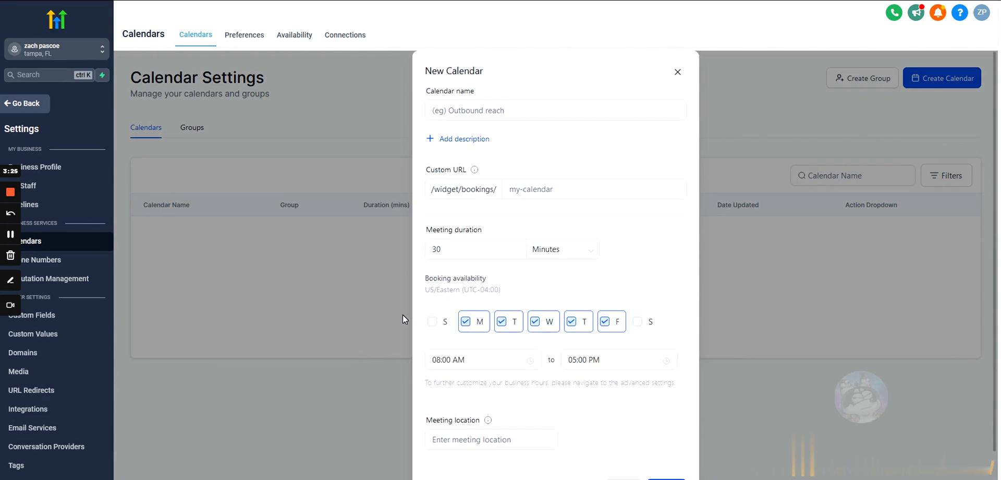
{"action": "left_click", "coordinate": [500, 110]}
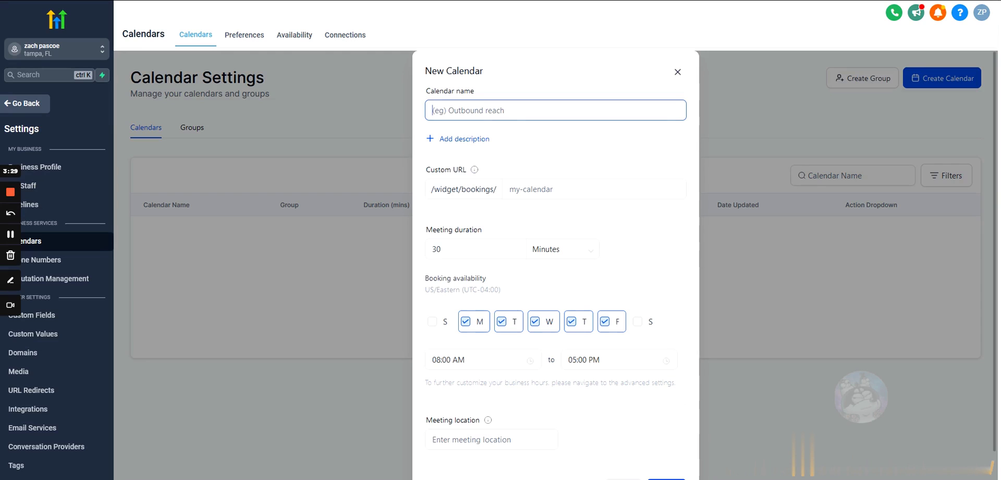
{"action": "type", "text": "Primary Calendar"}
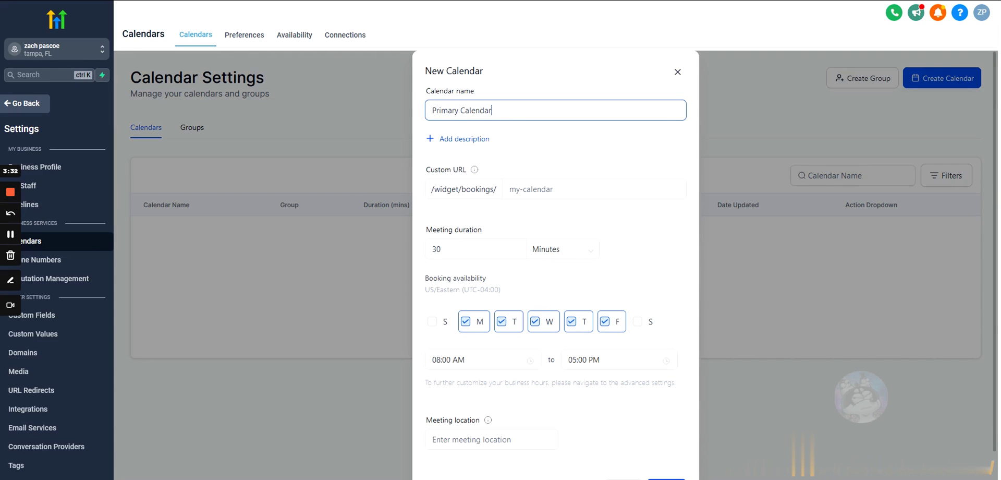
Add a description box to the calendar, then remove it again
{"action": "left_click", "coordinate": [467, 138]}
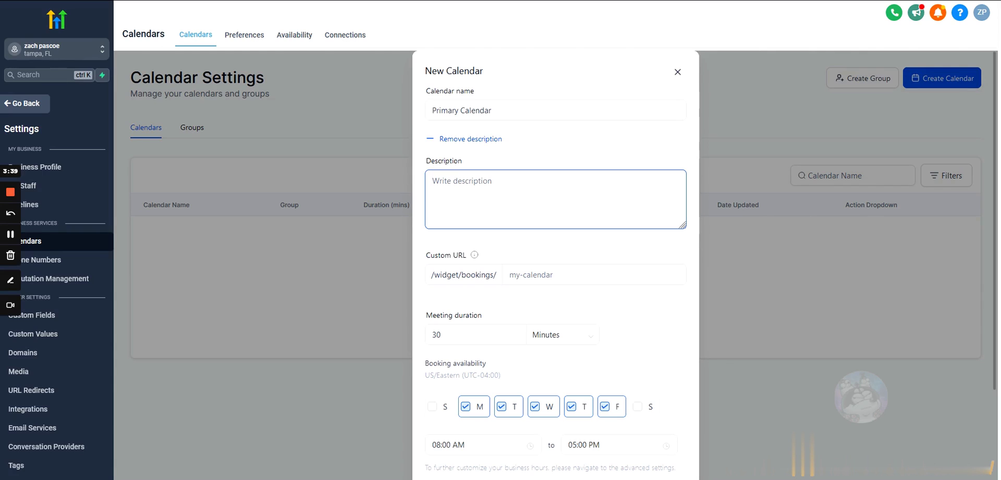
{"action": "left_click", "coordinate": [447, 139]}
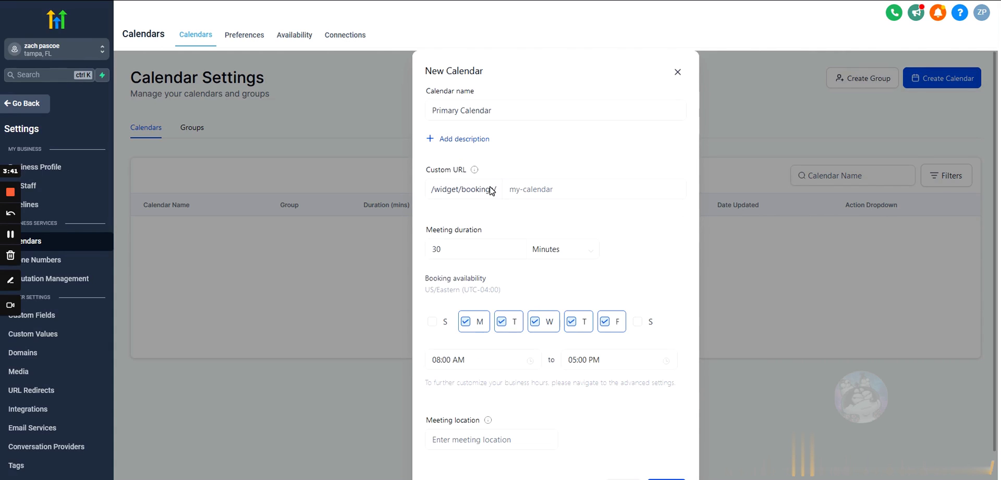
{"action": "left_click", "coordinate": [530, 190]}
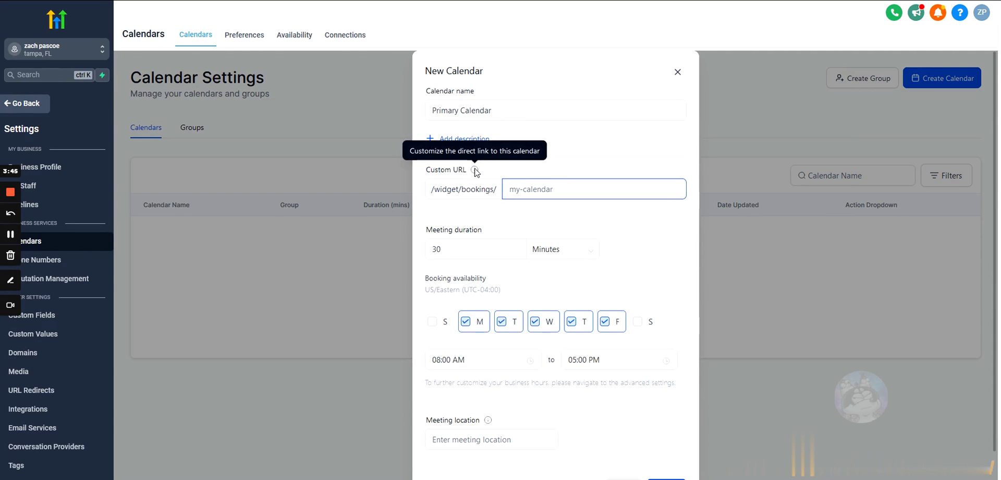
{"action": "left_click", "coordinate": [459, 191]}
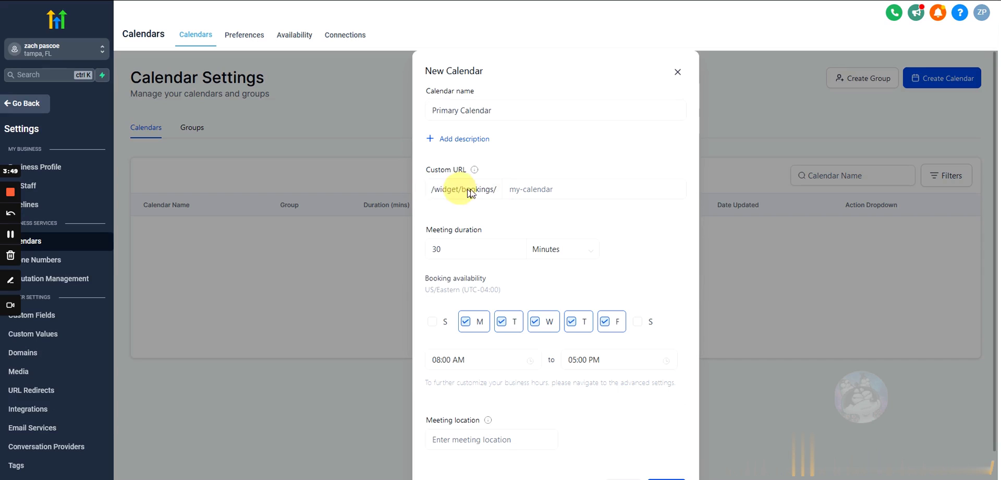
Set the custom URL to easygrow-ghl-course-calendar, keeping the 30-minute meeting duration
{"action": "left_click", "coordinate": [470, 192]}
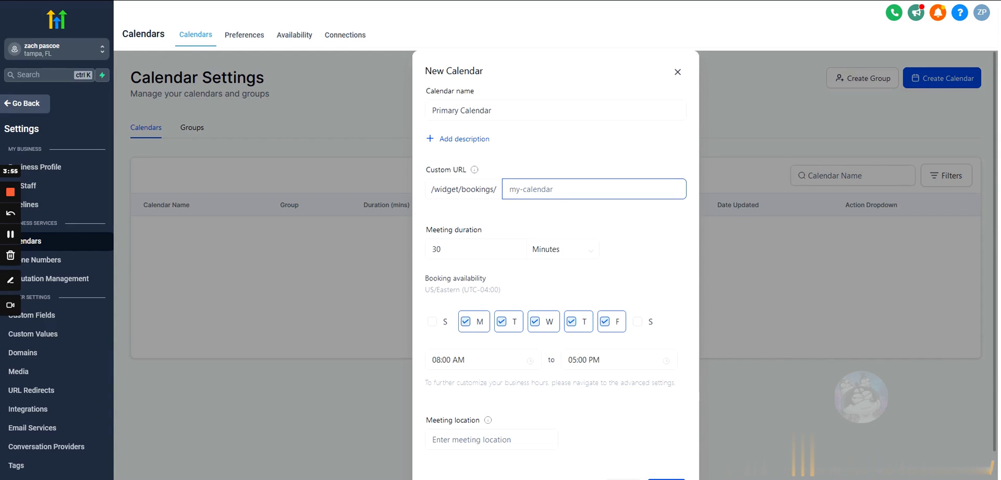
{"action": "type", "text": "easygrow-ghl-course-calendar"}
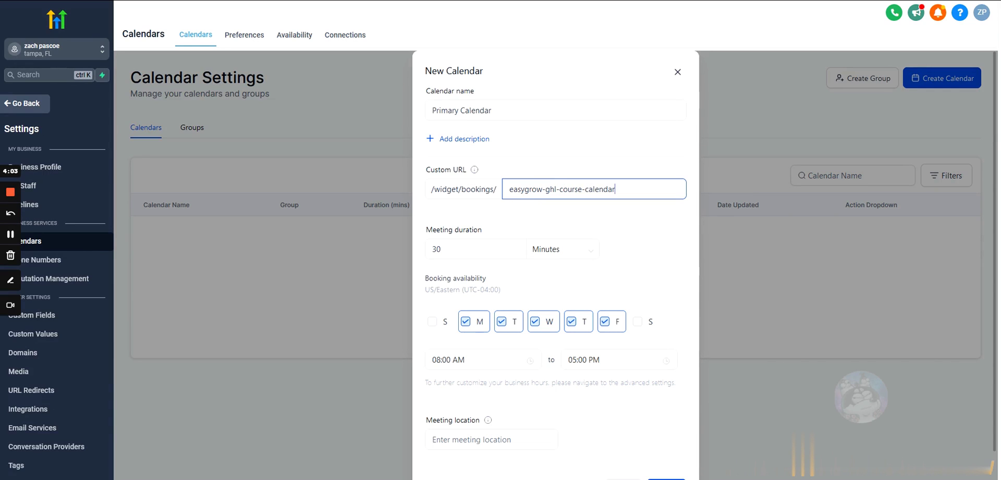
{"action": "left_click", "coordinate": [496, 212]}
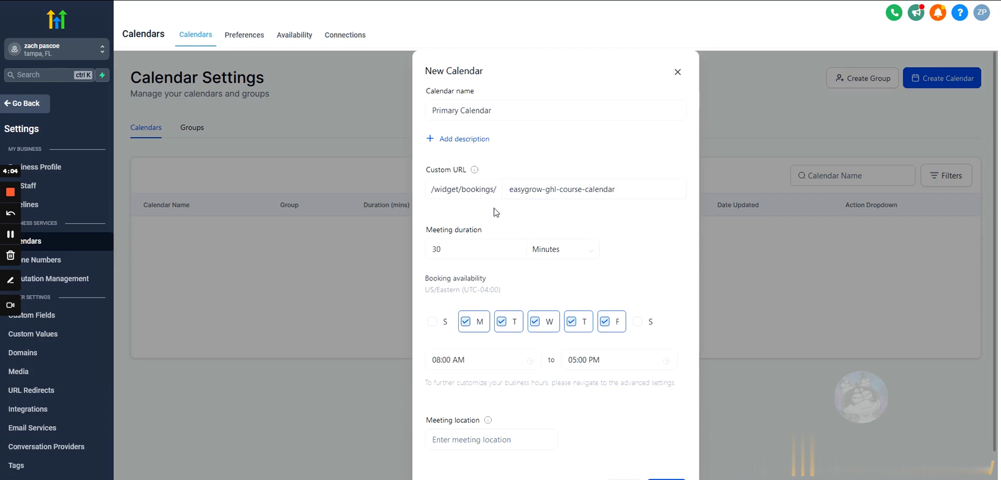
{"action": "left_click", "coordinate": [470, 249]}
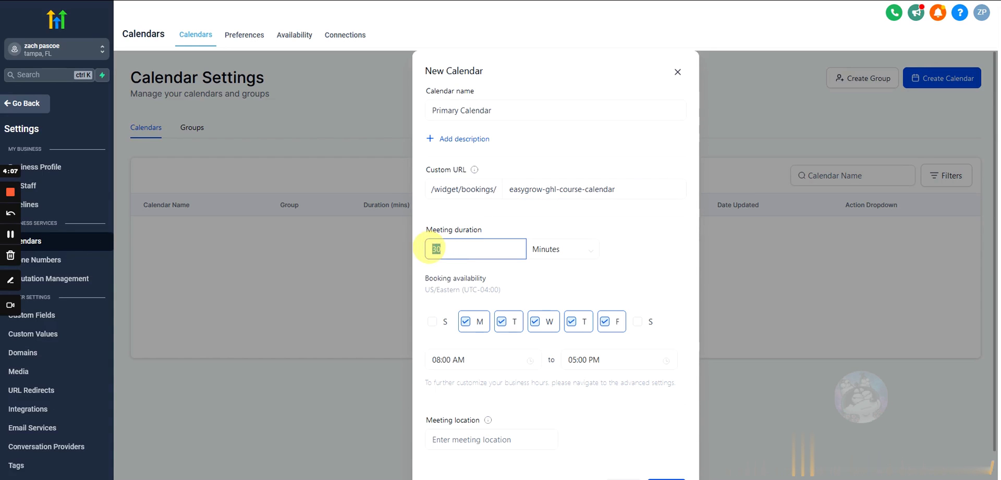
{"action": "left_click", "coordinate": [466, 231]}
{"action": "scroll", "coordinate": [463, 230], "scroll_direction": "down", "scroll_amount": 1}
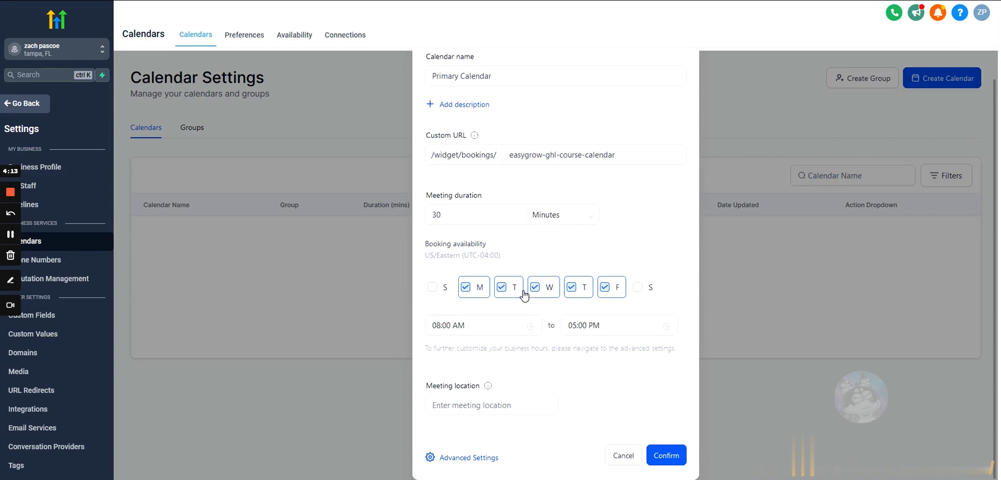
Open Advanced Settings and browse Availability and Forms & Payment before returning to Meeting Details
{"action": "left_click", "coordinate": [453, 458]}
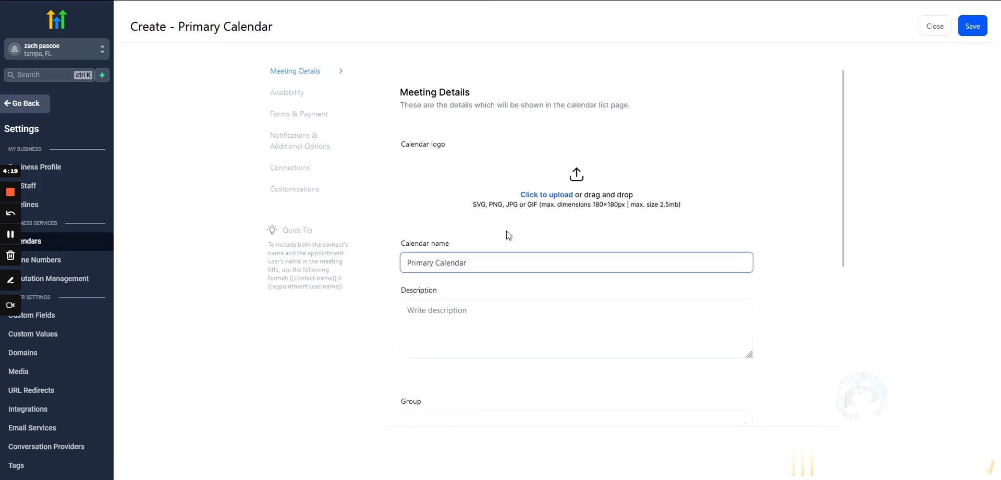
{"action": "scroll", "coordinate": [447, 183], "scroll_direction": "down", "scroll_amount": 5}
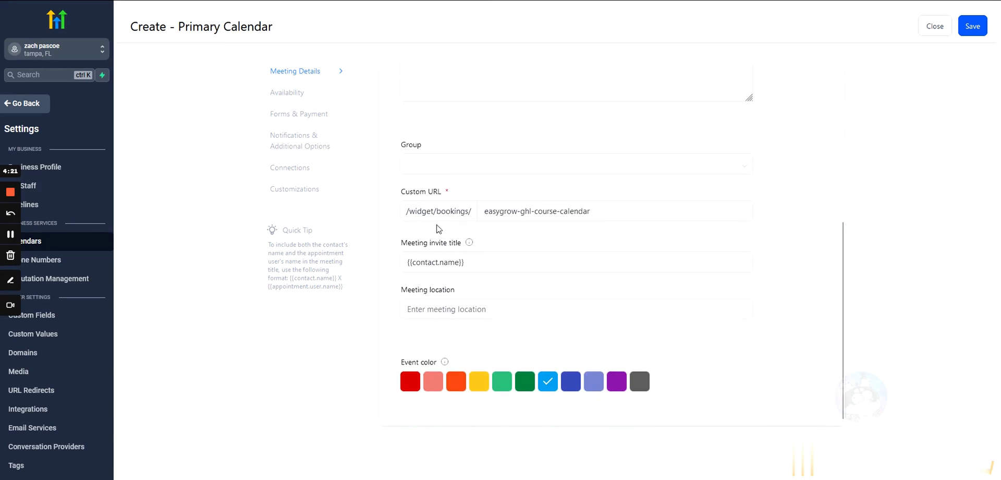
{"action": "scroll", "coordinate": [407, 209], "scroll_direction": "up", "scroll_amount": 5}
{"action": "left_click", "coordinate": [287, 93]}
{"action": "left_click", "coordinate": [292, 115]}
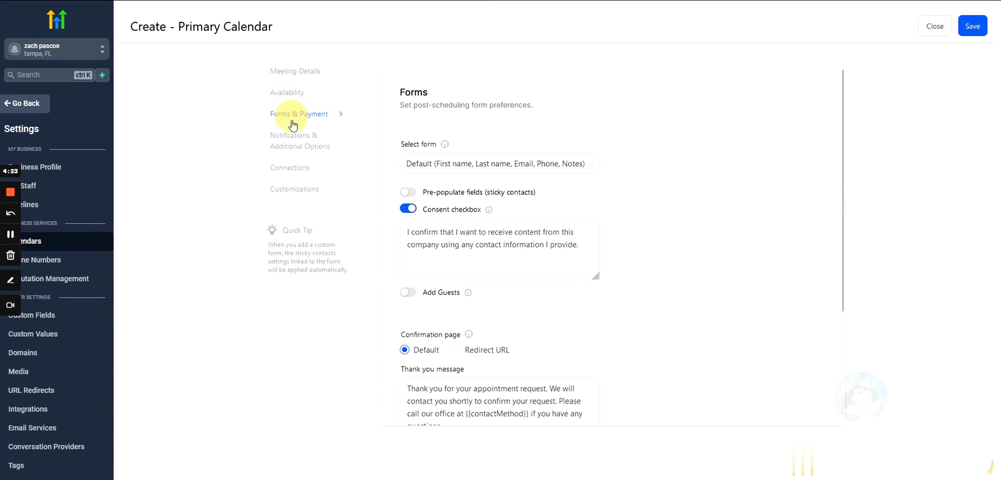
{"action": "left_click", "coordinate": [281, 71]}
{"action": "scroll", "coordinate": [446, 178], "scroll_direction": "down", "scroll_amount": 2}
{"action": "scroll", "coordinate": [480, 170], "scroll_direction": "up", "scroll_amount": 2}
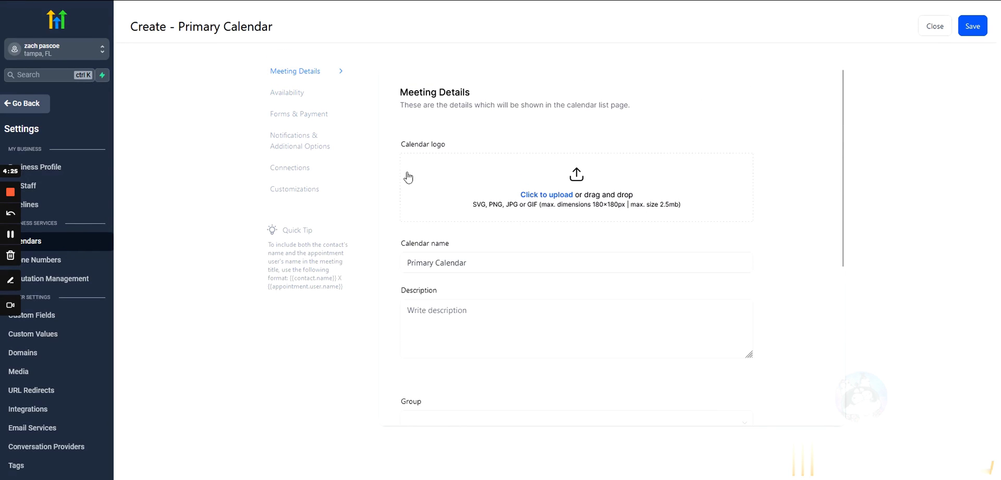
Check the Primary Calendar name, the description field and the empty calendar group list
{"action": "left_click", "coordinate": [418, 243]}
{"action": "left_click", "coordinate": [386, 260]}
{"action": "scroll", "coordinate": [412, 256], "scroll_direction": "down", "scroll_amount": 2}
{"action": "left_click", "coordinate": [407, 192]}
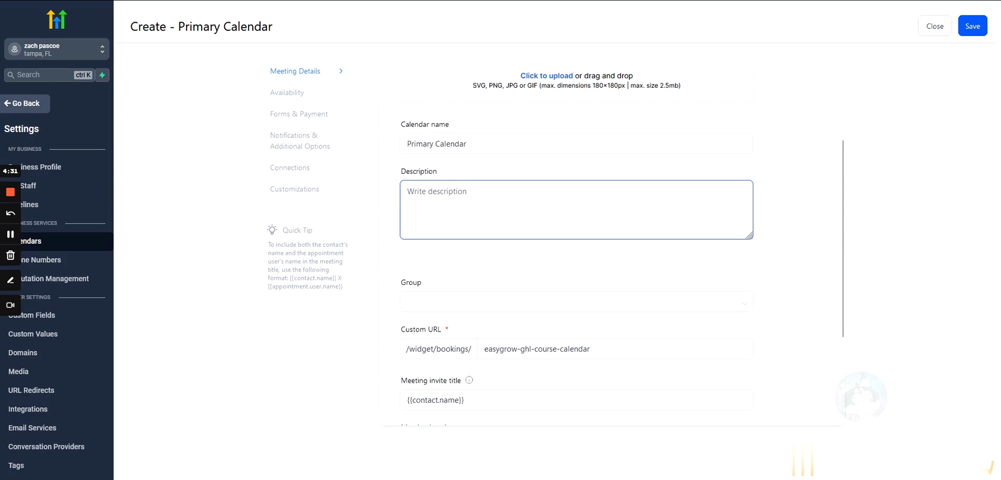
{"action": "scroll", "coordinate": [519, 196], "scroll_direction": "down", "scroll_amount": 2}
{"action": "left_click", "coordinate": [515, 196]}
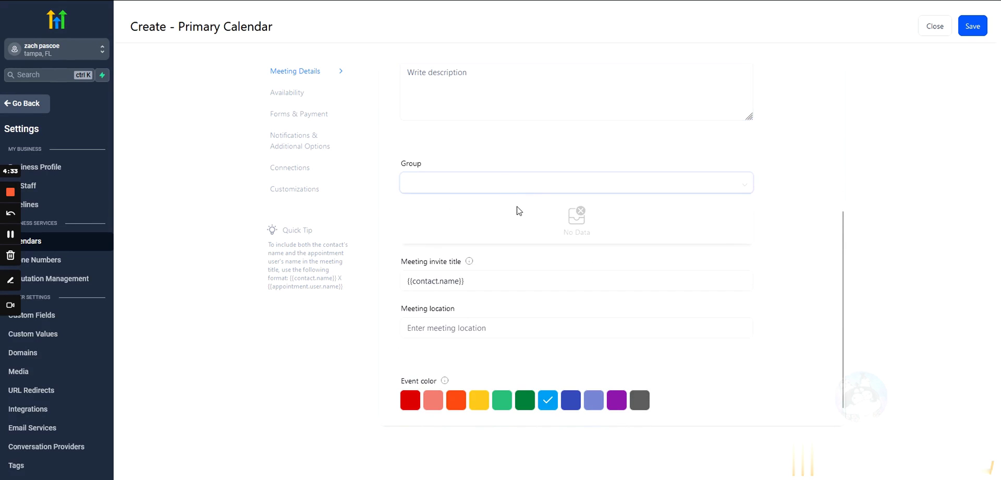
{"action": "left_click", "coordinate": [475, 188]}
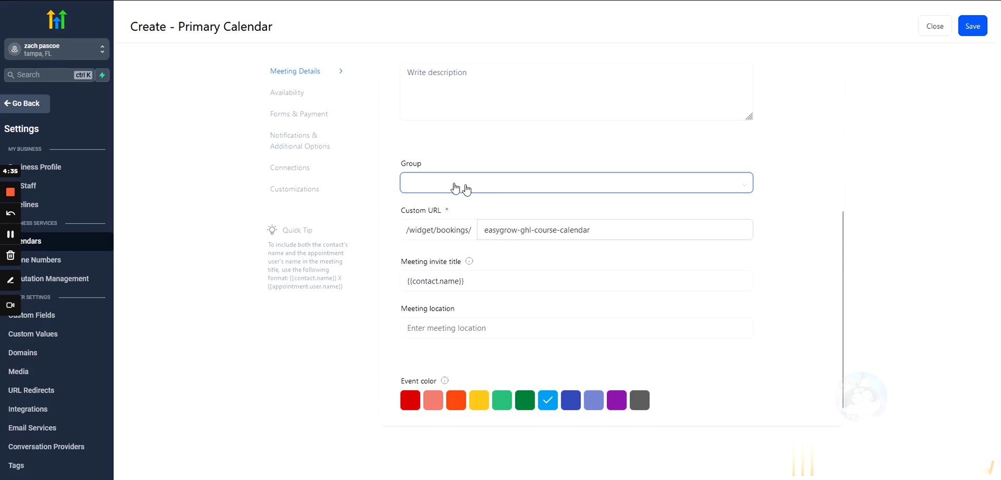
Replace the default {{contact.name}} invite title with 'sales call - {{contact.name}}'
{"action": "triple_click", "coordinate": [459, 230]}
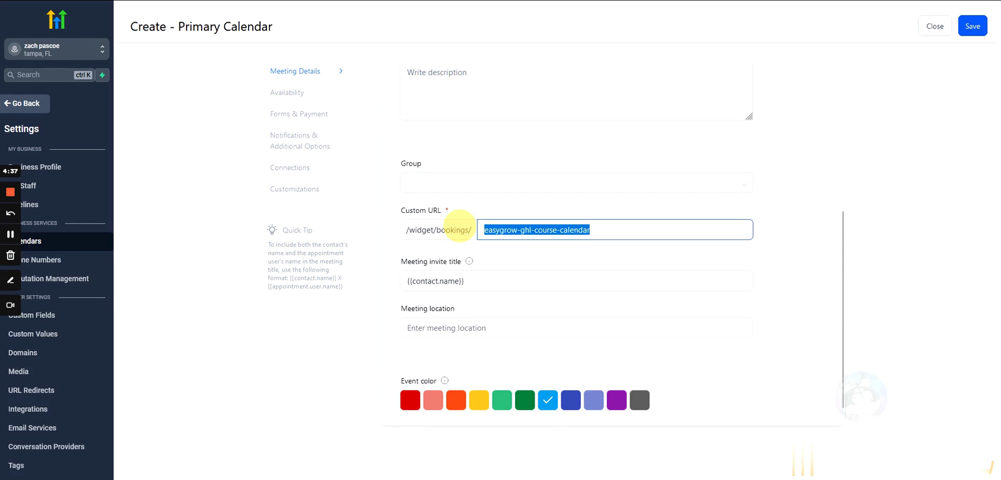
{"action": "left_click_drag", "start_coordinate": [463, 281], "coordinate": [402, 281]}
{"action": "left_click_drag", "start_coordinate": [463, 280], "coordinate": [392, 279]}
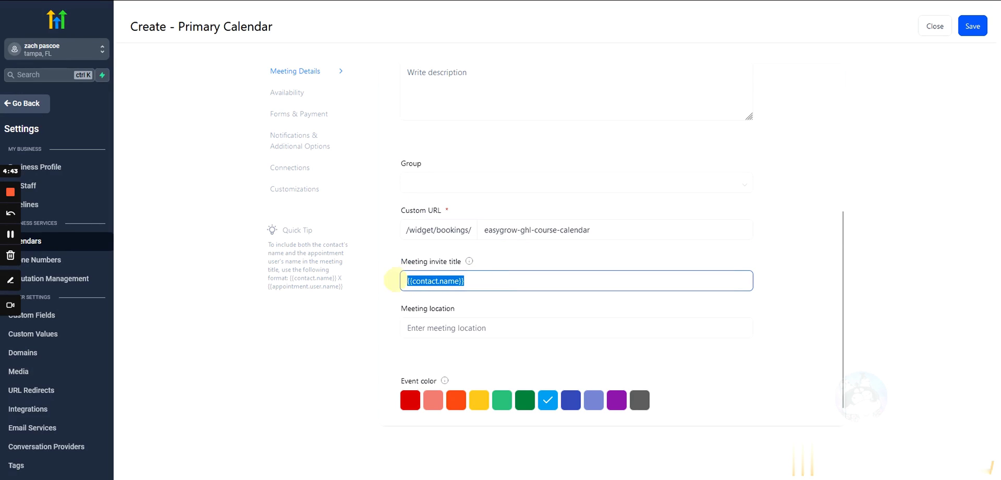
{"action": "left_click", "coordinate": [474, 282]}
{"action": "left_click_drag", "start_coordinate": [474, 282], "coordinate": [407, 281]}
{"action": "left_click", "coordinate": [477, 282]}
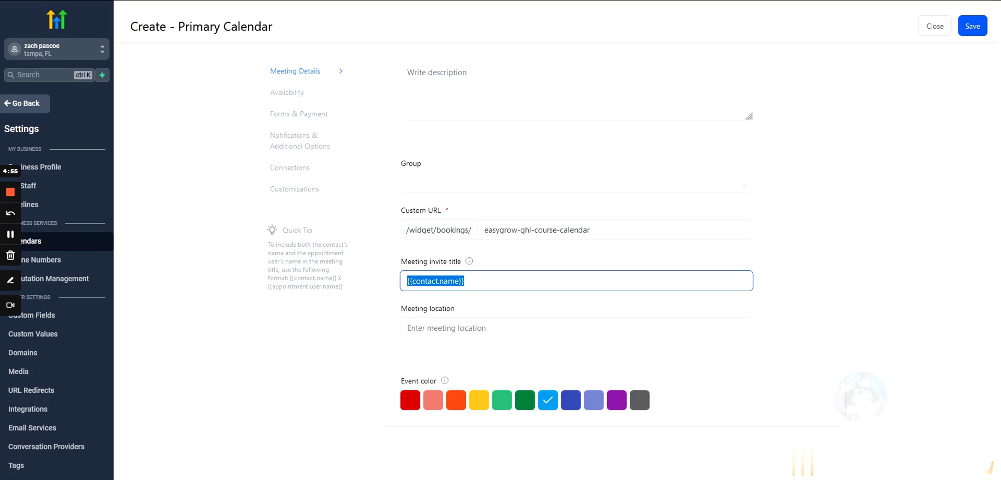
{"action": "type", "text": "sa"}
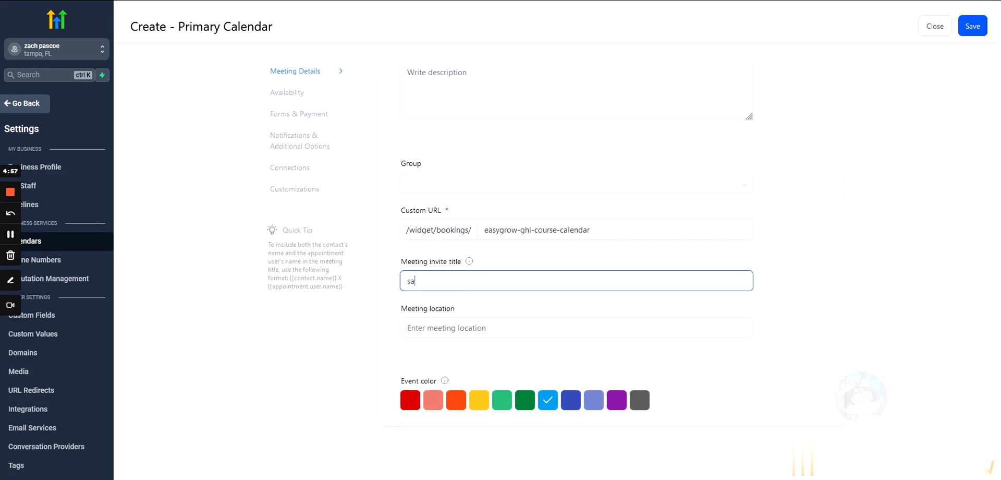
{"action": "type", "text": "les call - {{contact.name}}"}
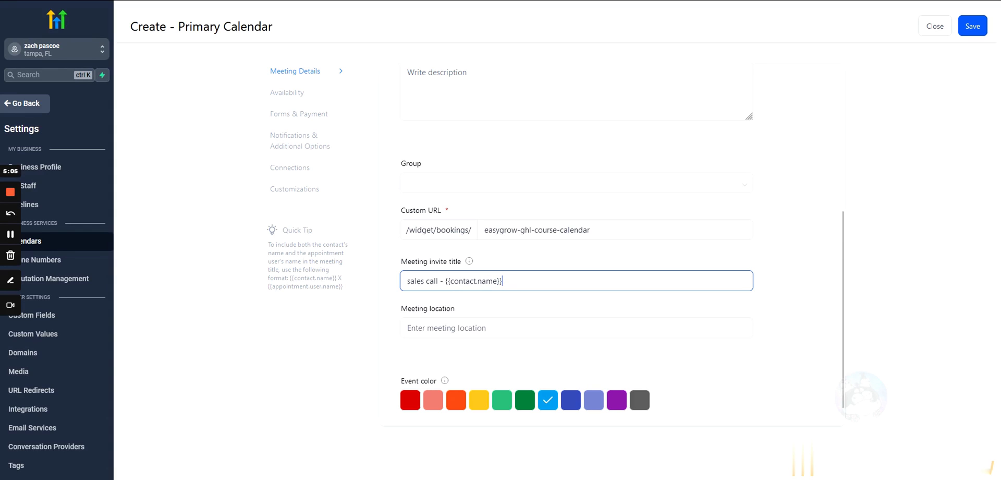
{"action": "left_click_drag", "start_coordinate": [504, 281], "coordinate": [369, 286]}
{"action": "key", "text": "Right"}
{"action": "left_click_drag", "start_coordinate": [524, 281], "coordinate": [447, 286]}
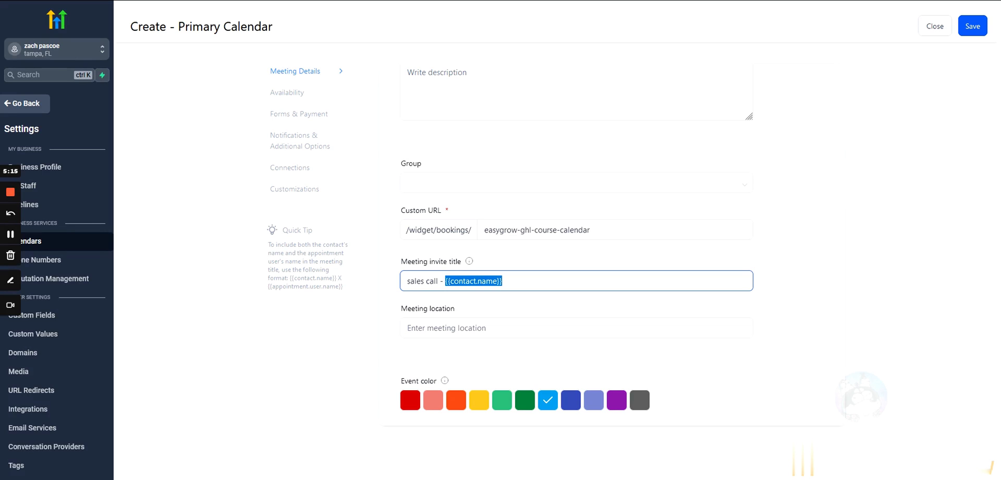
Enter a sample Miami street address as the meeting location, discarding Google Meets and Zoom
{"action": "left_click", "coordinate": [424, 327]}
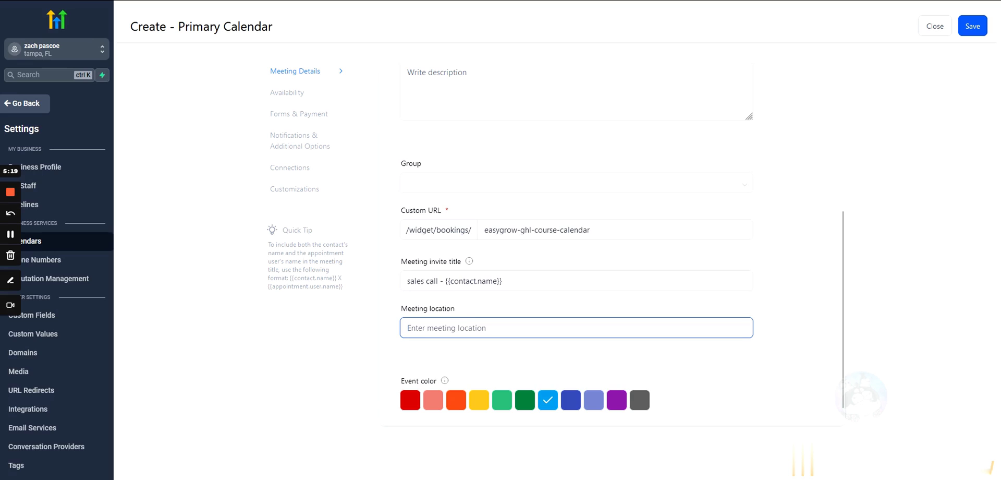
{"action": "type", "text": "Google Meets"}
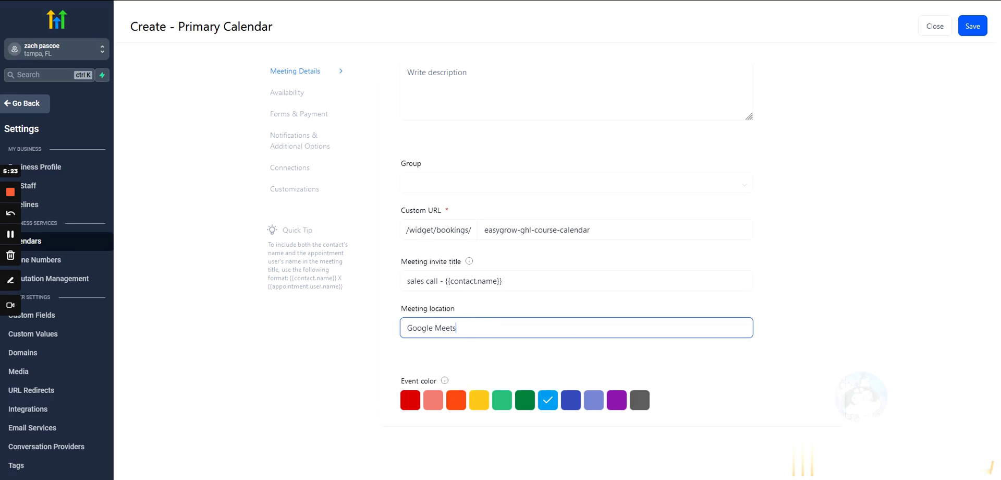
{"action": "key", "text": "BackSpace"}
{"action": "key", "text": "BackSpace"}
{"action": "key", "text": "BackSpace"}
{"action": "key", "text": "BackSpace"}
{"action": "key", "text": "BackSpace"}
{"action": "key", "text": "BackSpace"}
{"action": "key", "text": "BackSpace"}
{"action": "key", "text": "BackSpace"}
{"action": "key", "text": "BackSpace"}
{"action": "key", "text": "BackSpace"}
{"action": "key", "text": "BackSpace"}
{"action": "type", "text": "Zoo"}
{"action": "key", "text": "BackSpace"}
{"action": "key", "text": "BackSpace"}
{"action": "type", "text": "1150 nw test st, miami"}
Highlight the entered meeting location to check it
{"action": "left_click_drag", "start_coordinate": [494, 329], "coordinate": [401, 330]}
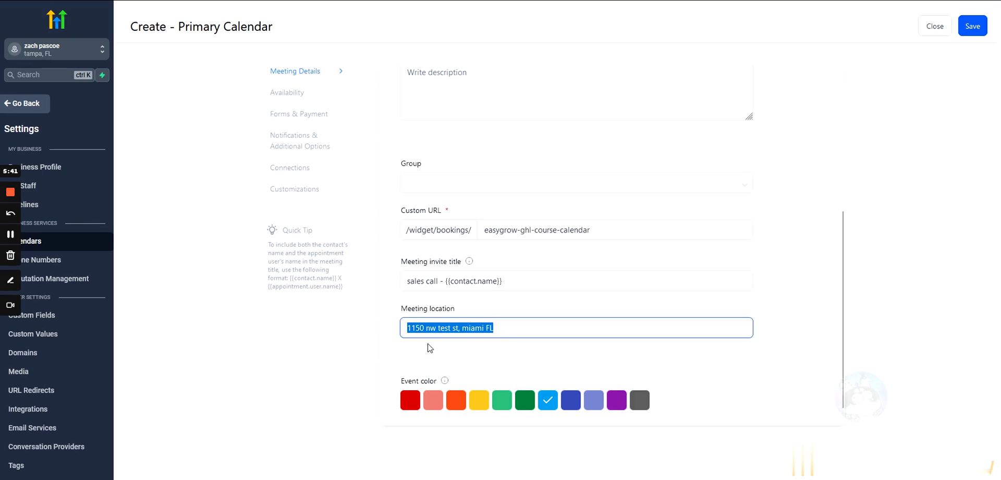
{"action": "left_click", "coordinate": [496, 329]}
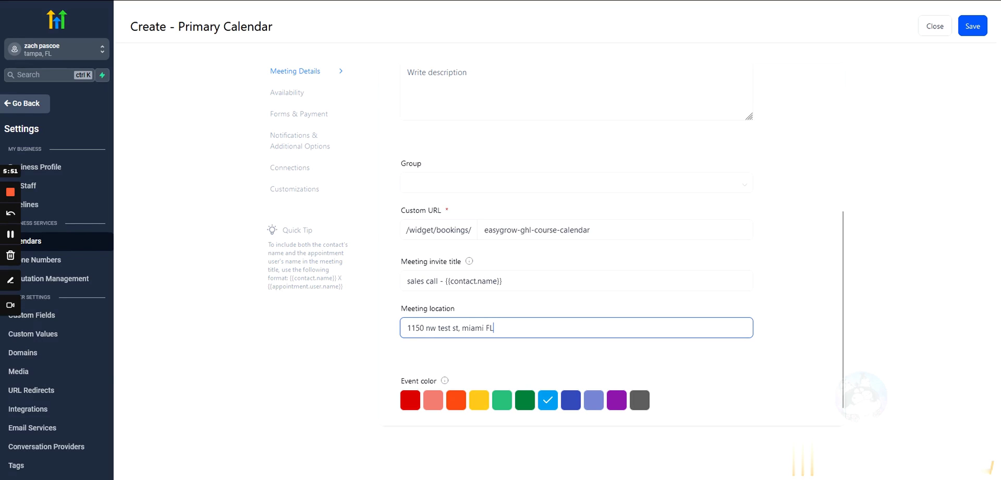
{"action": "left_click_drag", "start_coordinate": [495, 328], "coordinate": [408, 328]}
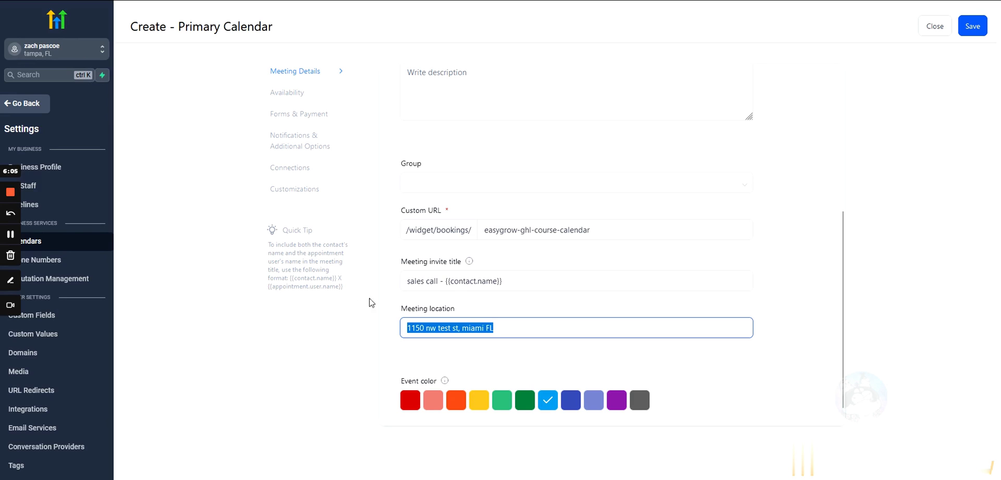
{"action": "left_click", "coordinate": [437, 328]}
{"action": "left_click_drag", "start_coordinate": [493, 328], "coordinate": [402, 328]}
{"action": "scroll", "coordinate": [435, 253], "scroll_direction": "up", "scroll_amount": 5}
{"action": "scroll", "coordinate": [436, 253], "scroll_direction": "down", "scroll_amount": 5}
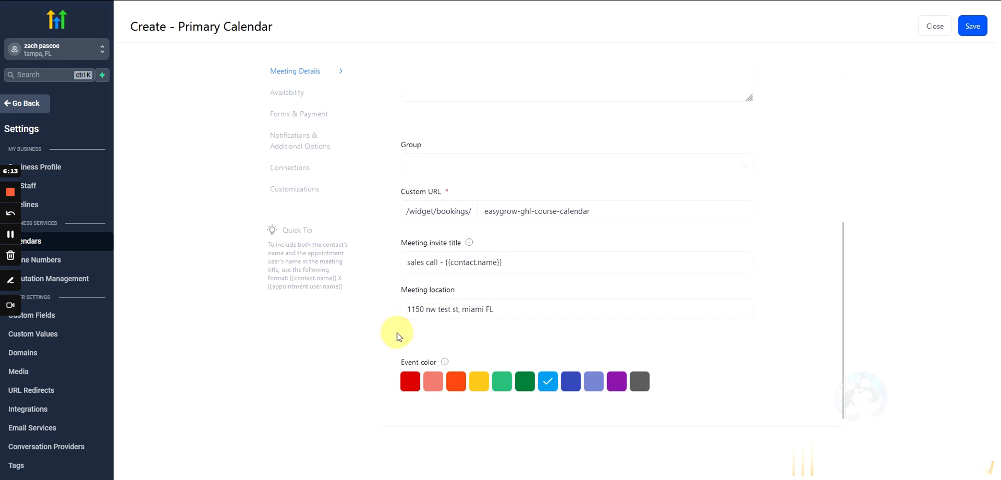
Open the Availability section and keep the Standard availability type after trying Custom
{"action": "left_click", "coordinate": [448, 309], "text": "shift"}
{"action": "left_click", "coordinate": [414, 331]}
{"action": "left_click", "coordinate": [290, 94]}
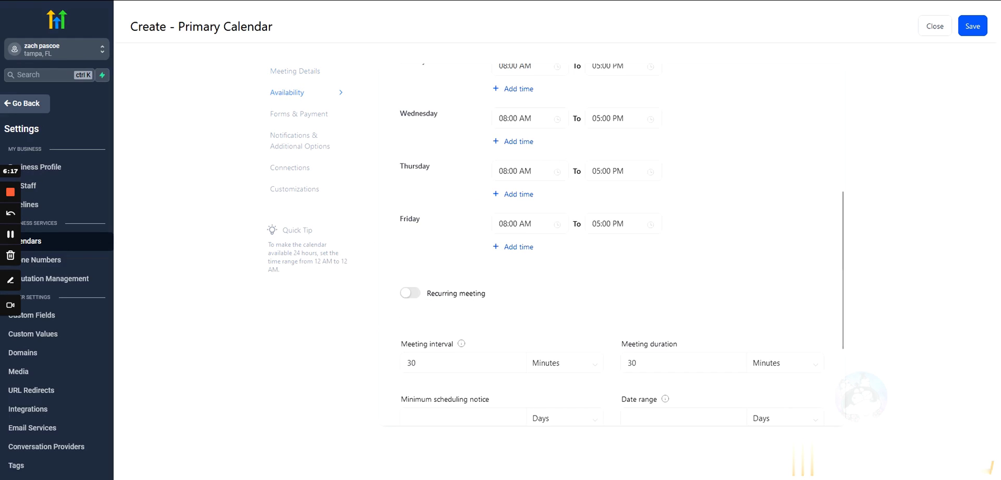
{"action": "scroll", "coordinate": [440, 194], "scroll_direction": "up", "scroll_amount": 5}
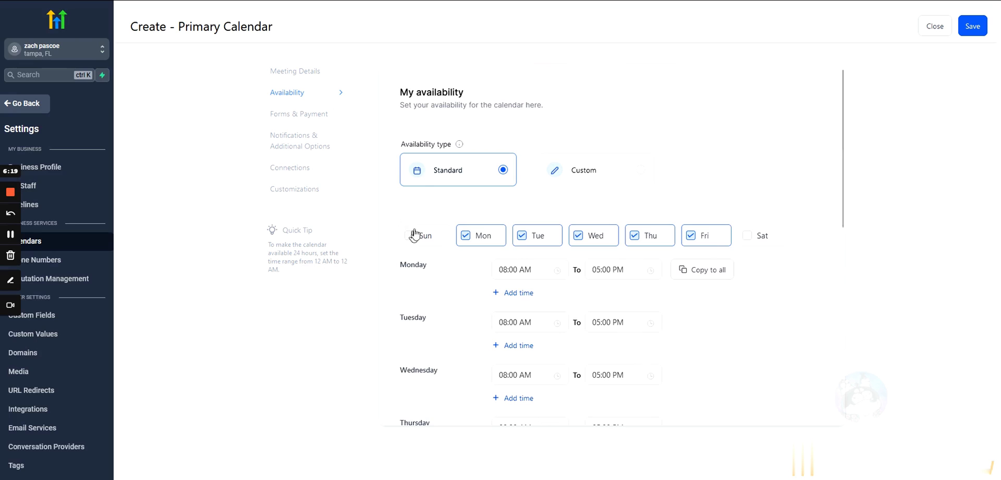
{"action": "scroll", "coordinate": [449, 249], "scroll_direction": "down", "scroll_amount": 7}
{"action": "scroll", "coordinate": [496, 196], "scroll_direction": "up", "scroll_amount": 7}
{"action": "left_click", "coordinate": [578, 186]}
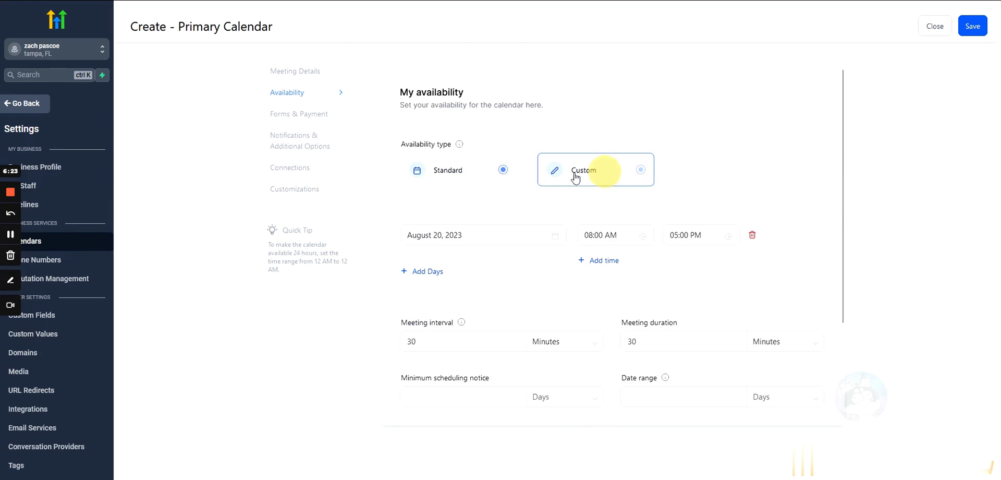
{"action": "left_click", "coordinate": [456, 176]}
Leave recurring meetings off after briefly switching them on
{"action": "scroll", "coordinate": [456, 176], "scroll_direction": "down", "scroll_amount": 3}
{"action": "scroll", "coordinate": [443, 212], "scroll_direction": "down", "scroll_amount": 4}
{"action": "scroll", "coordinate": [425, 177], "scroll_direction": "up", "scroll_amount": 3}
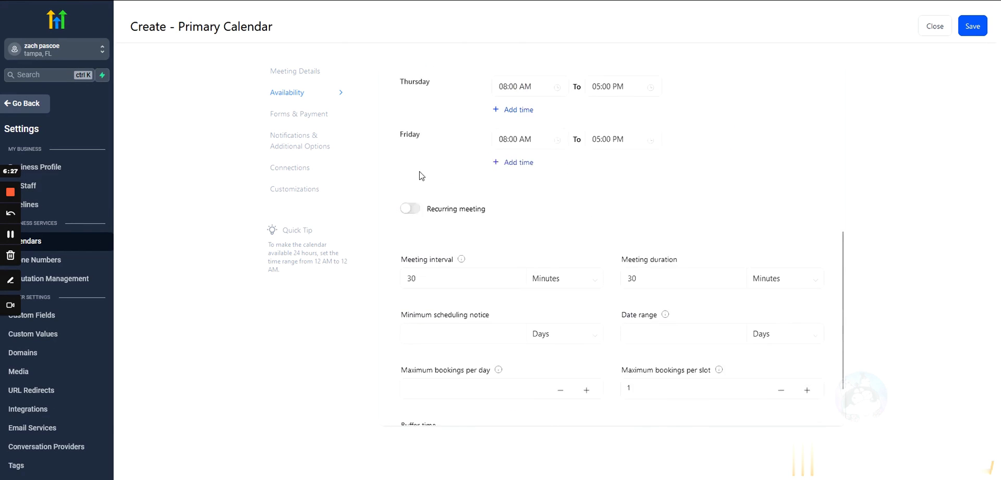
{"action": "left_click", "coordinate": [411, 265]}
{"action": "left_click", "coordinate": [411, 265]}
{"action": "scroll", "coordinate": [409, 264], "scroll_direction": "down", "scroll_amount": 2}
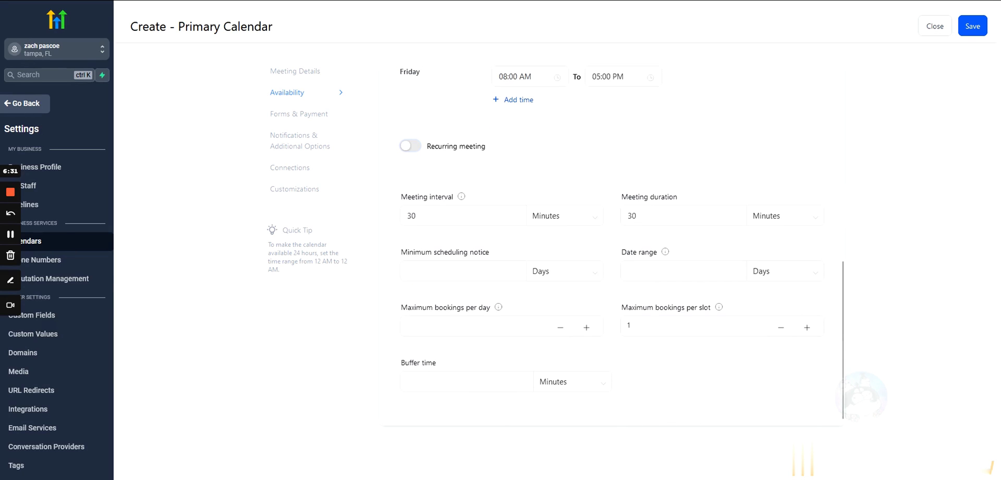
{"action": "mouse_move", "coordinate": [463, 201]}
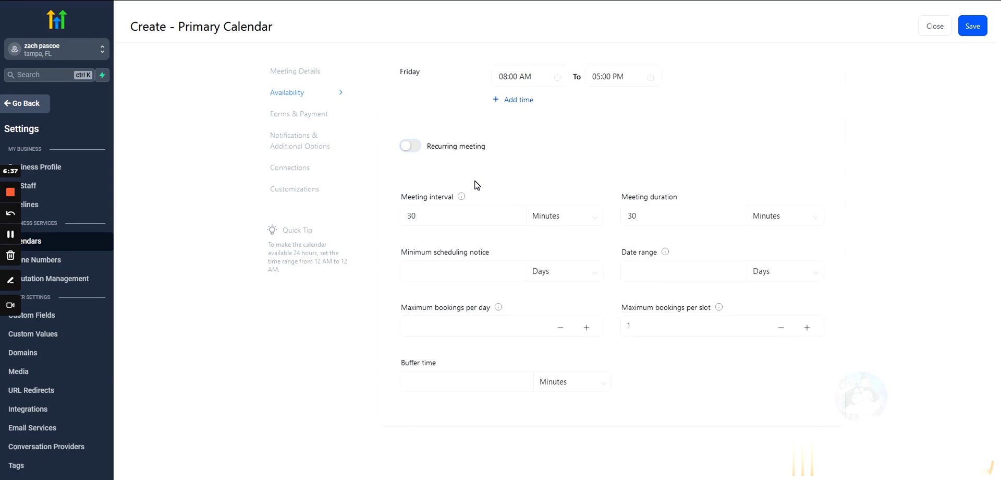
Set the meeting interval to 30 minutes
{"action": "left_click", "coordinate": [410, 216]}
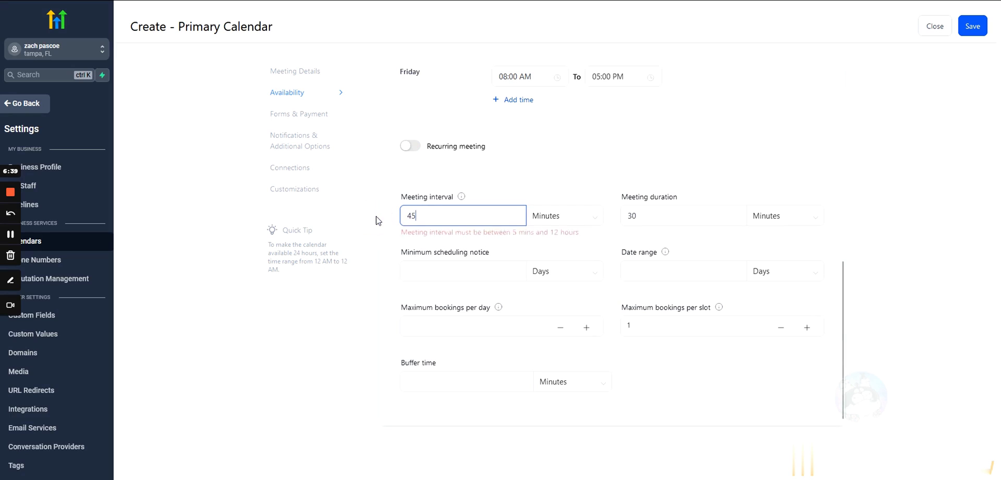
{"action": "left_click", "coordinate": [425, 195]}
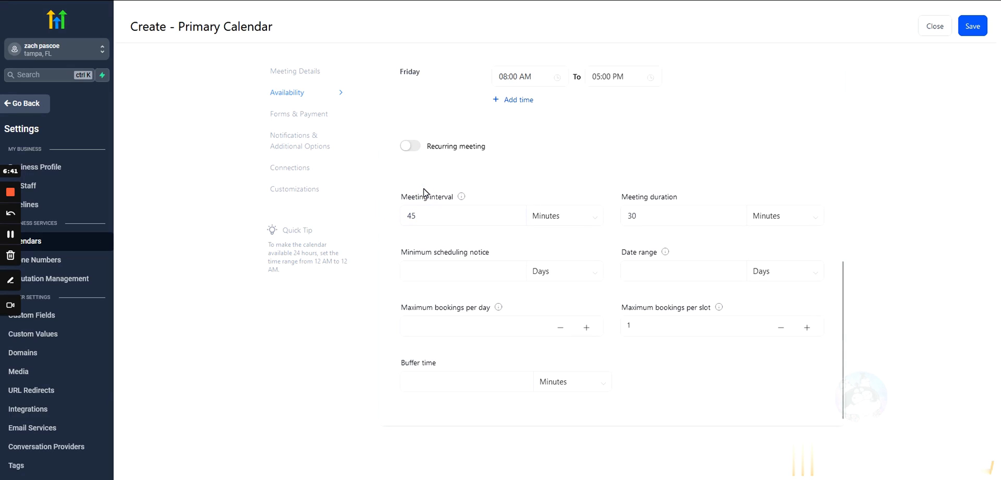
{"action": "left_click_drag", "start_coordinate": [420, 215], "coordinate": [391, 215]}
{"action": "type", "text": "15"}
{"action": "type", "text": "3"}
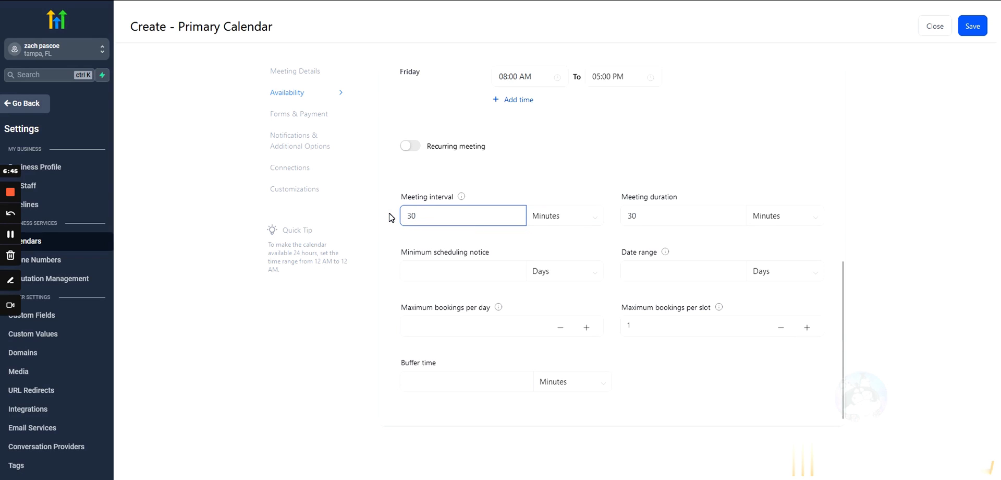
{"action": "type", "text": "0"}
{"action": "left_click", "coordinate": [417, 192]}
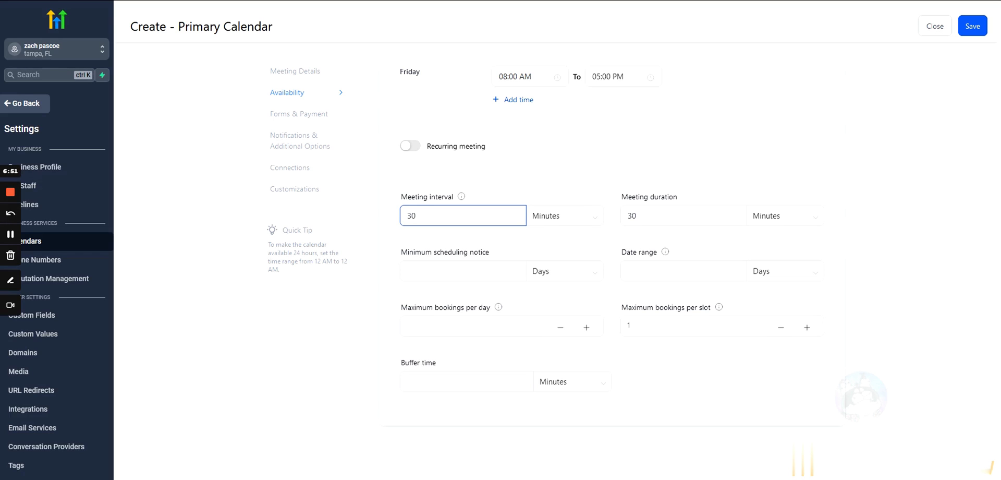
{"action": "key", "text": "Tab"}
{"action": "key", "text": "Tab"}
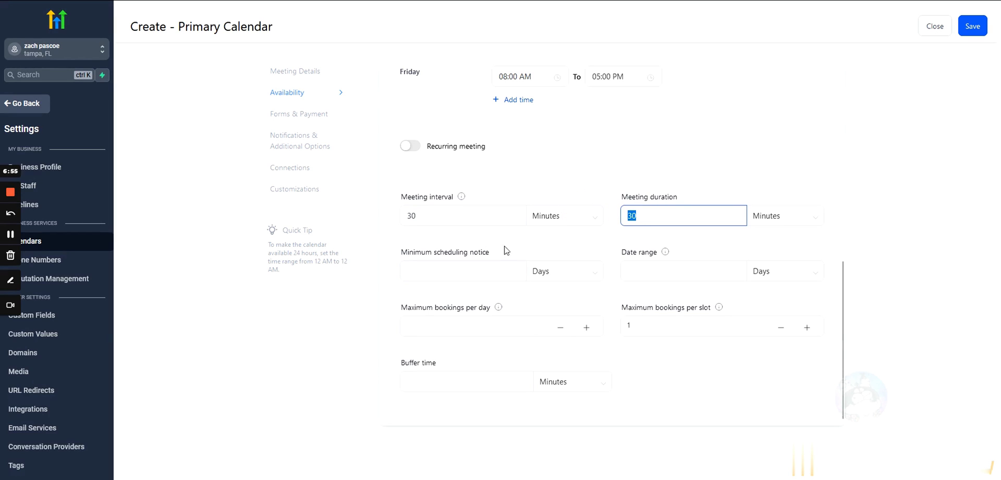
Set the minimum scheduling notice to 2 days
{"action": "left_click", "coordinate": [432, 270]}
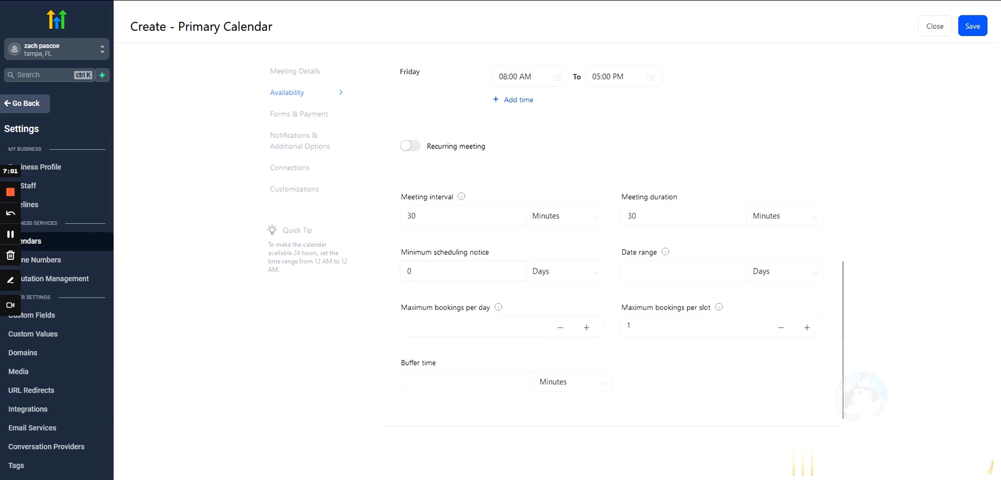
{"action": "double_click", "coordinate": [398, 277]}
{"action": "type", "text": "2"}
{"action": "left_click", "coordinate": [420, 254]}
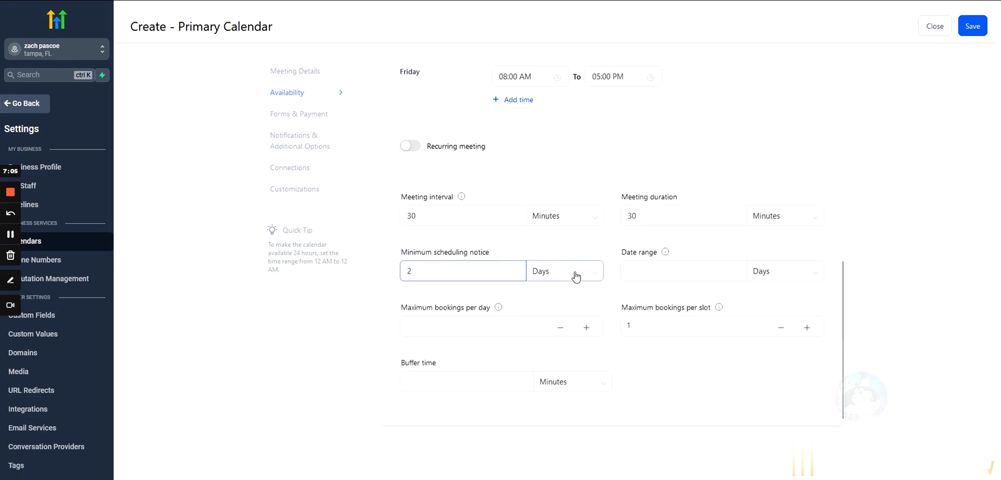
{"action": "left_click", "coordinate": [396, 285]}
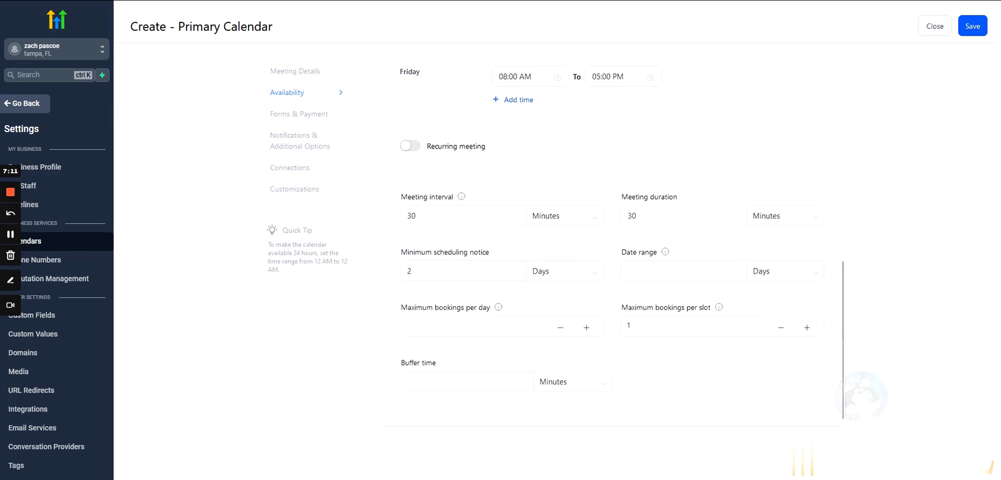
Set the date range to 5 days and change the minimum scheduling notice to 1 day
{"action": "left_click_drag", "start_coordinate": [614, 253], "coordinate": [668, 256]}
{"action": "left_click", "coordinate": [668, 256]}
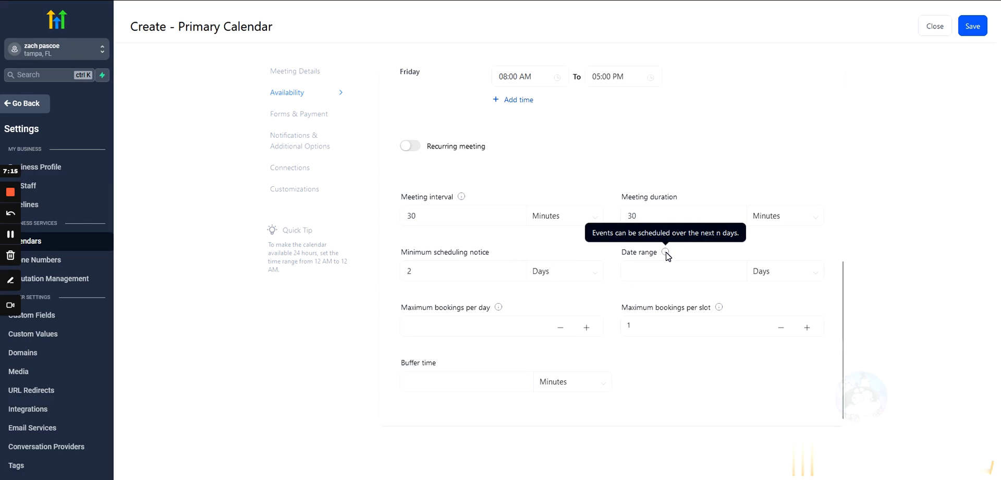
{"action": "left_click", "coordinate": [646, 270]}
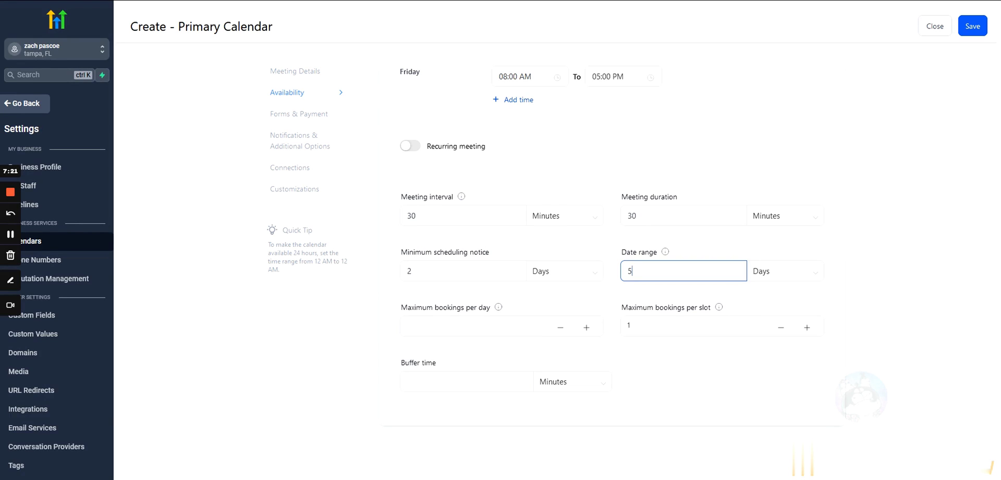
{"action": "left_click", "coordinate": [617, 252]}
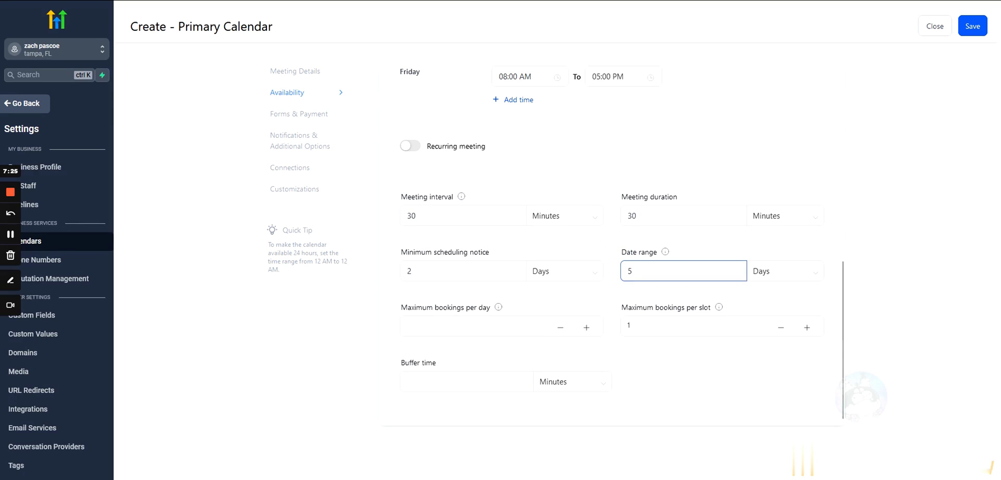
{"action": "double_click", "coordinate": [485, 269]}
{"action": "type", "text": "1"}
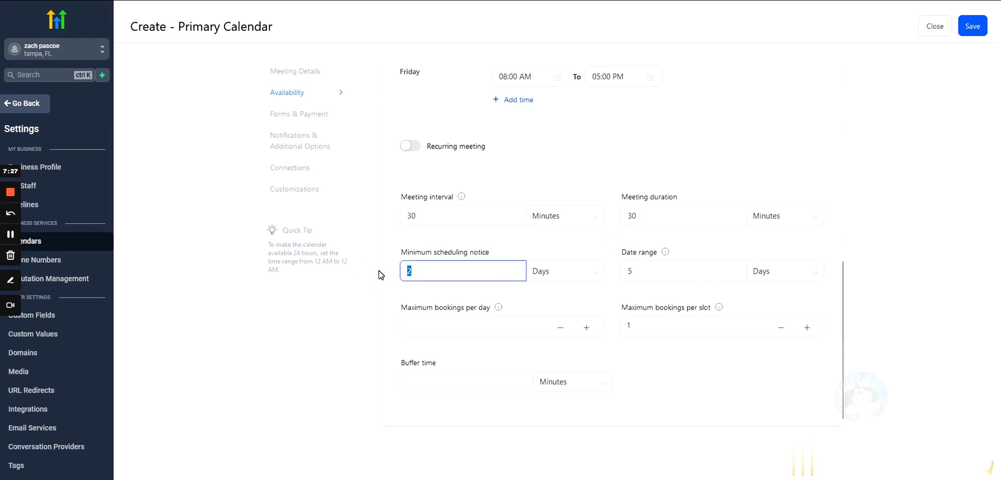
{"action": "left_click", "coordinate": [424, 251]}
Allow 99999 maximum bookings per day and 3 bookings per slot
{"action": "left_click", "coordinate": [428, 326]}
{"action": "left_click", "coordinate": [425, 329]}
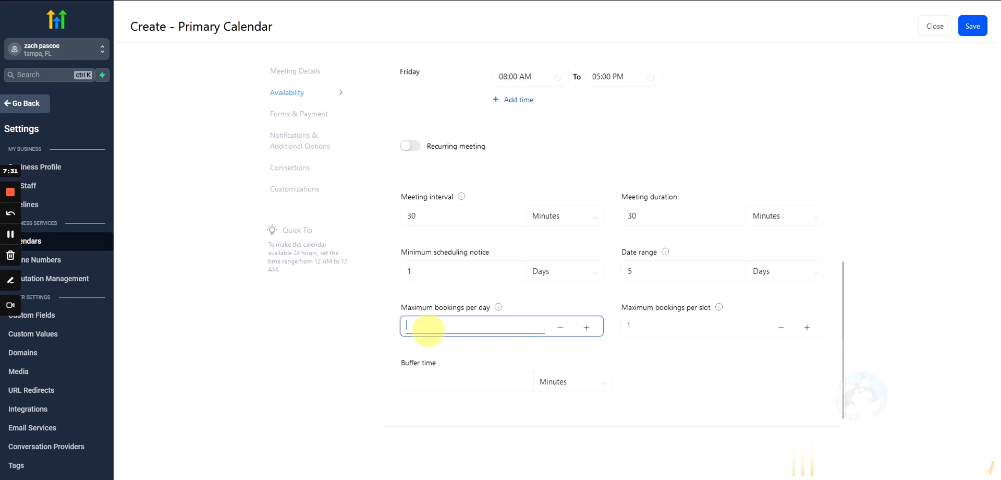
{"action": "left_click", "coordinate": [434, 293]}
{"action": "key", "text": "Tab"}
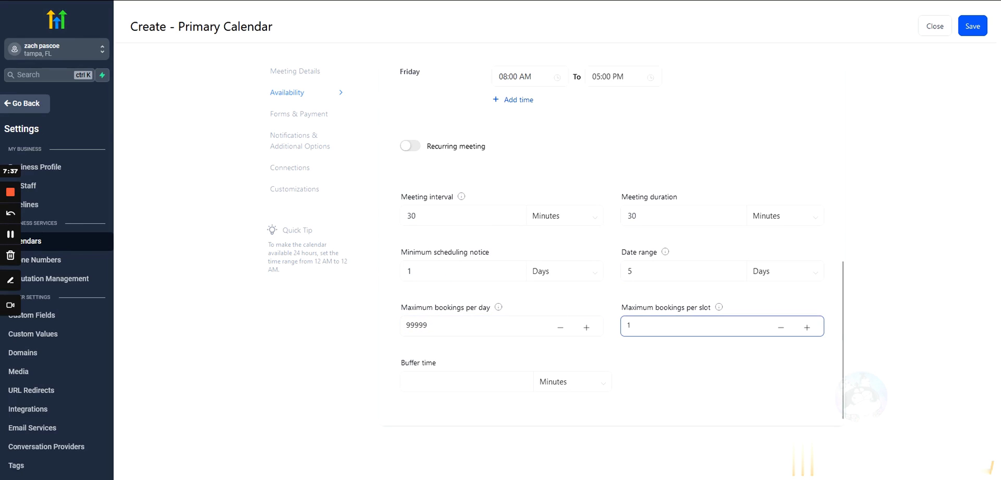
{"action": "double_click", "coordinate": [641, 323]}
{"action": "left_click", "coordinate": [593, 326]}
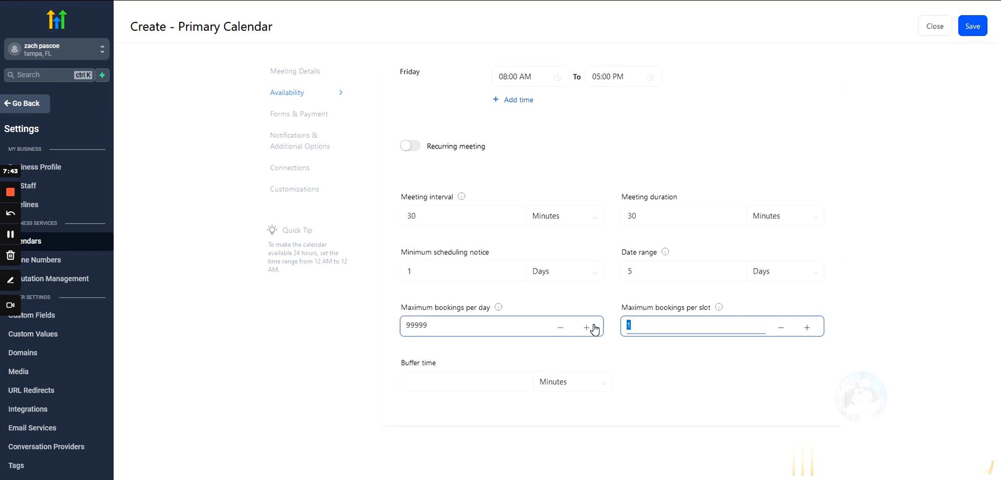
{"action": "left_click", "coordinate": [621, 328]}
{"action": "key", "text": "ctrl+a"}
{"action": "left_click", "coordinate": [643, 352]}
{"action": "left_click", "coordinate": [417, 326]}
{"action": "double_click", "coordinate": [401, 325]}
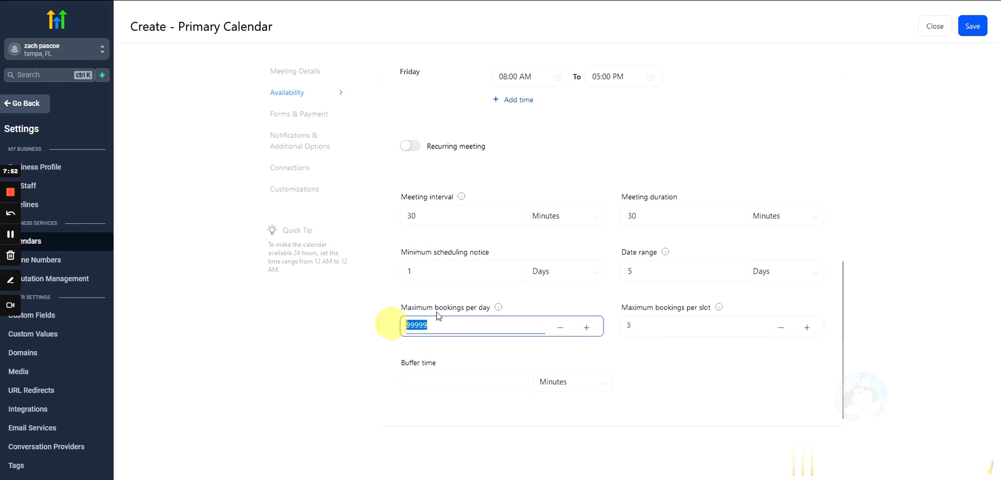
{"action": "left_click", "coordinate": [424, 351]}
Set a 15-minute buffer time
{"action": "left_click", "coordinate": [432, 381]}
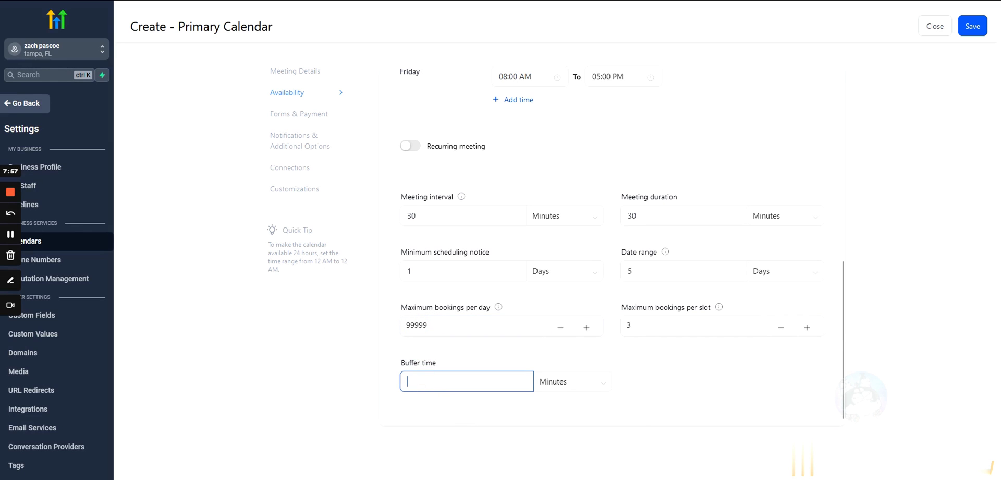
{"action": "type", "text": "1"}
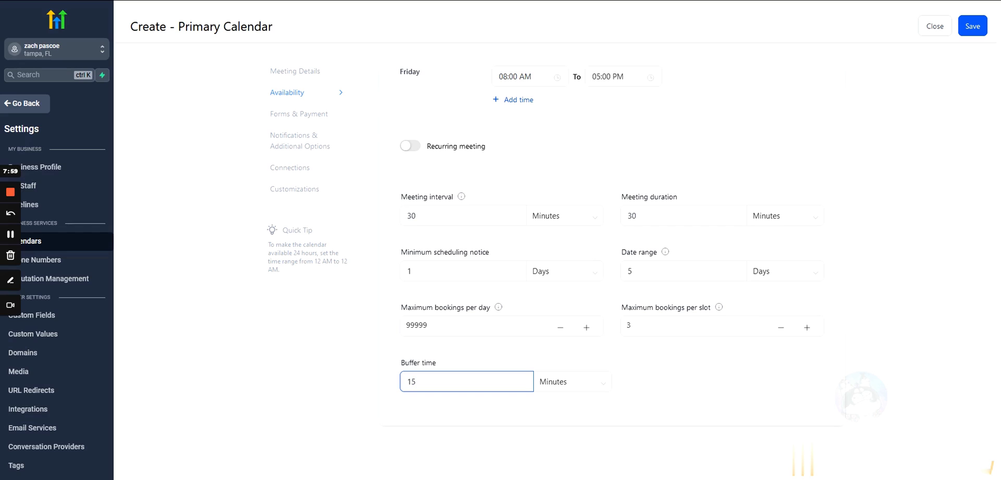
{"action": "type", "text": "5"}
{"action": "left_click_drag", "start_coordinate": [417, 381], "coordinate": [379, 376]}
{"action": "left_click", "coordinate": [405, 215]}
{"action": "left_click", "coordinate": [404, 381]}
{"action": "left_click", "coordinate": [410, 345]}
{"action": "scroll", "coordinate": [539, 244], "scroll_direction": "up", "scroll_amount": 8}
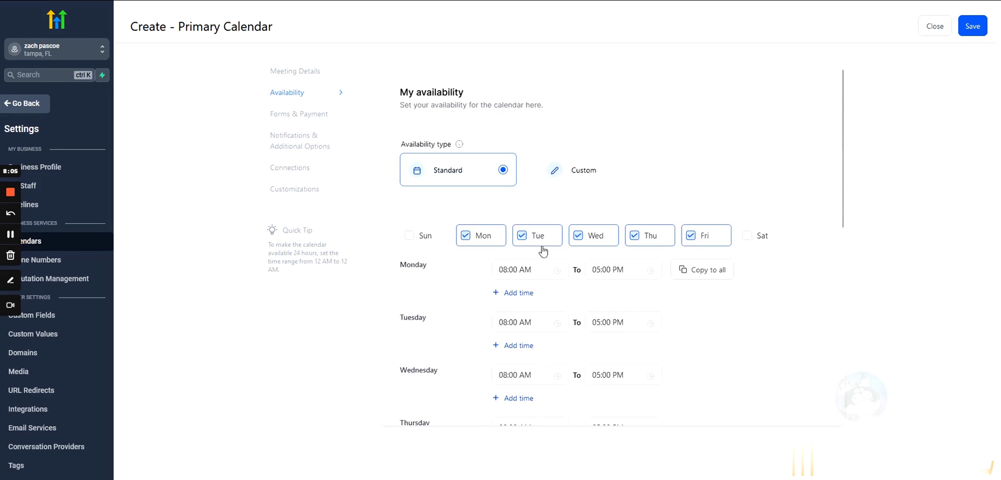
{"action": "scroll", "coordinate": [540, 243], "scroll_direction": "down", "scroll_amount": 8}
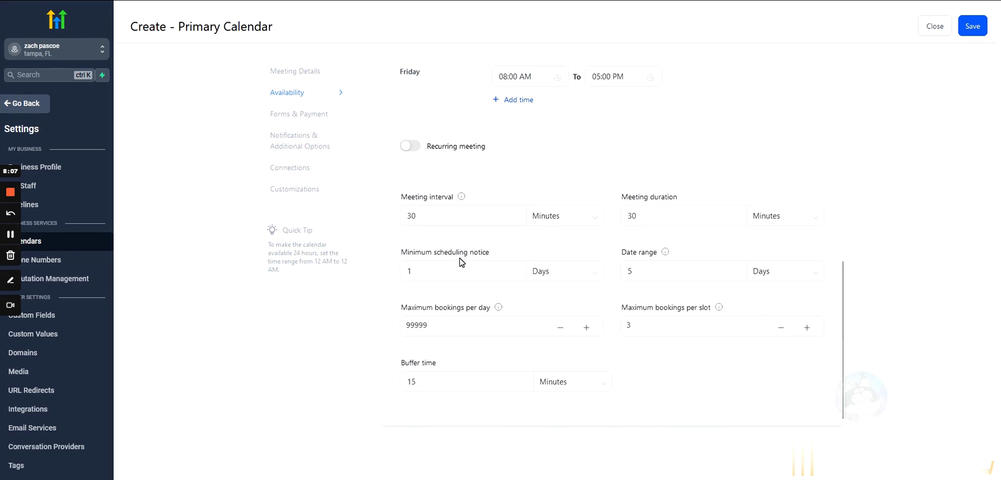
Open the Forms & Payment section of the Primary Calendar editor
{"action": "left_click", "coordinate": [303, 115]}
{"action": "scroll", "coordinate": [503, 216], "scroll_direction": "up", "scroll_amount": 3}
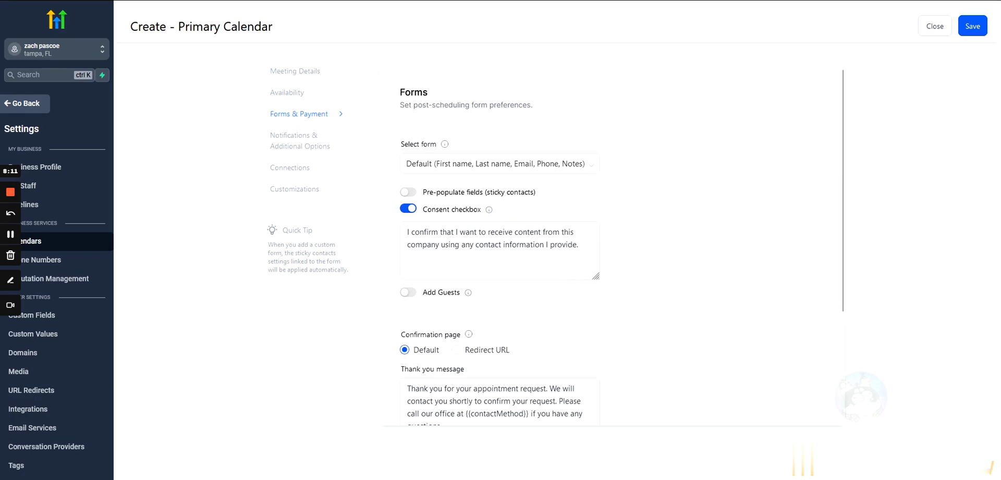
{"action": "scroll", "coordinate": [500, 250], "scroll_direction": "down", "scroll_amount": 3}
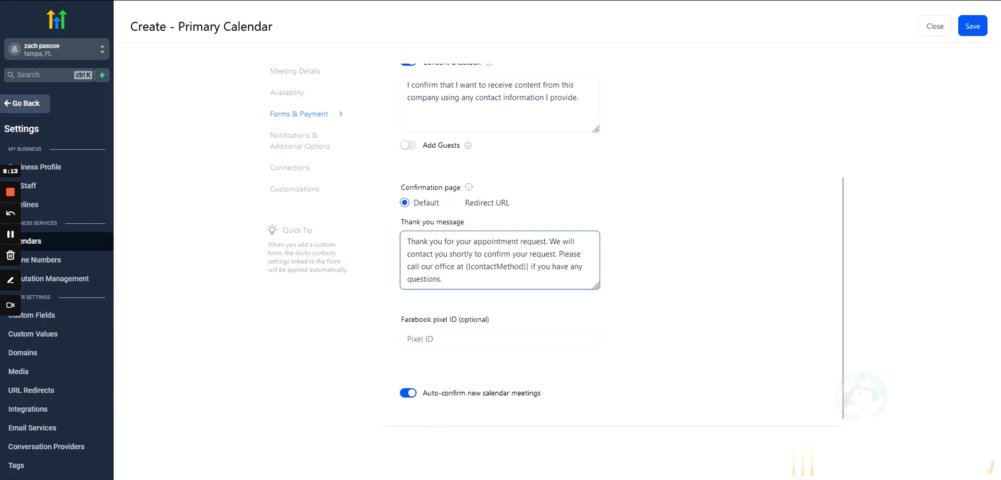
{"action": "scroll", "coordinate": [500, 251], "scroll_direction": "up", "scroll_amount": 3}
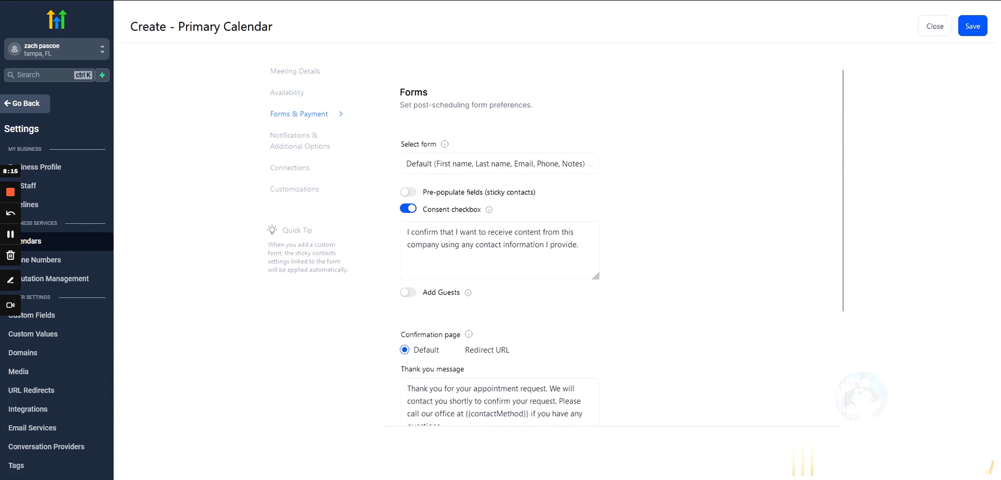
{"action": "scroll", "coordinate": [511, 182], "scroll_direction": "down", "scroll_amount": 3}
{"action": "scroll", "coordinate": [512, 183], "scroll_direction": "up", "scroll_amount": 3}
{"action": "scroll", "coordinate": [511, 183], "scroll_direction": "down", "scroll_amount": 3}
{"action": "scroll", "coordinate": [500, 251], "scroll_direction": "up", "scroll_amount": 3}
Keep Default as the selected booking form
{"action": "left_click", "coordinate": [441, 168]}
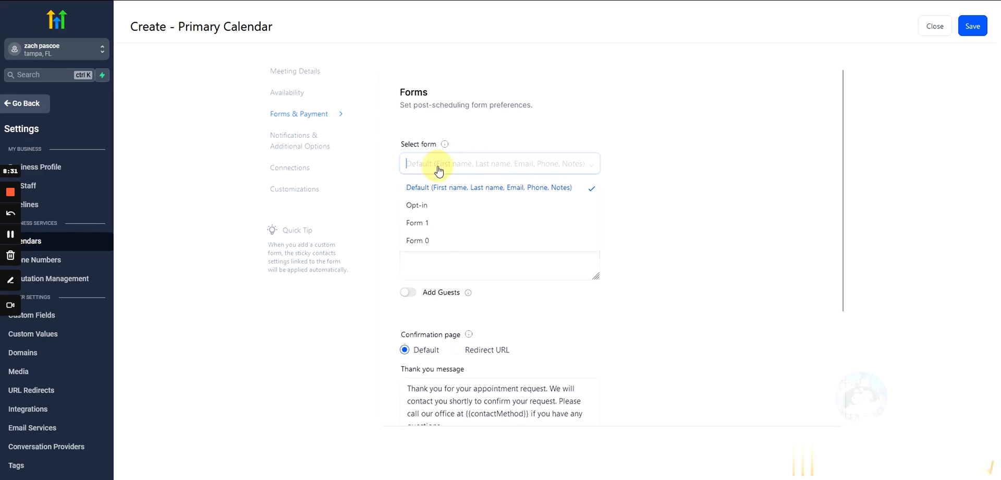
{"action": "left_click", "coordinate": [458, 189]}
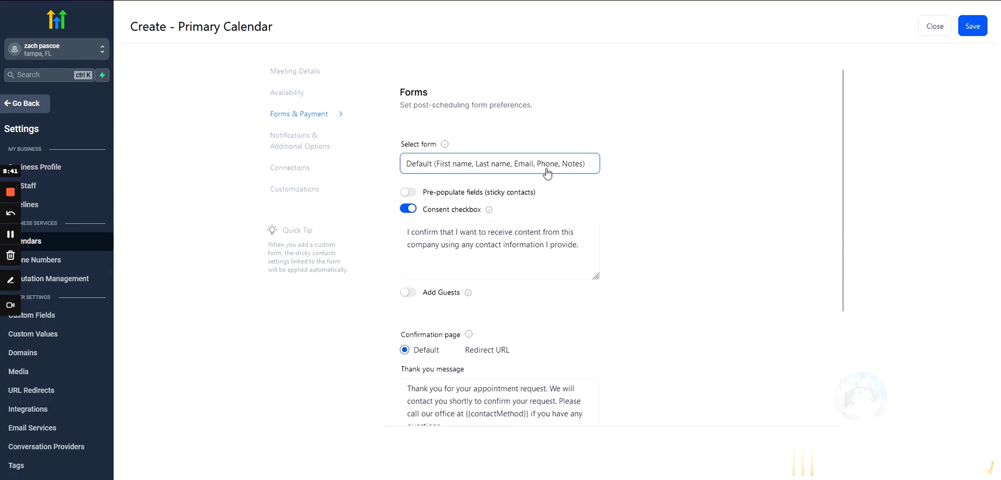
{"action": "left_click", "coordinate": [495, 166]}
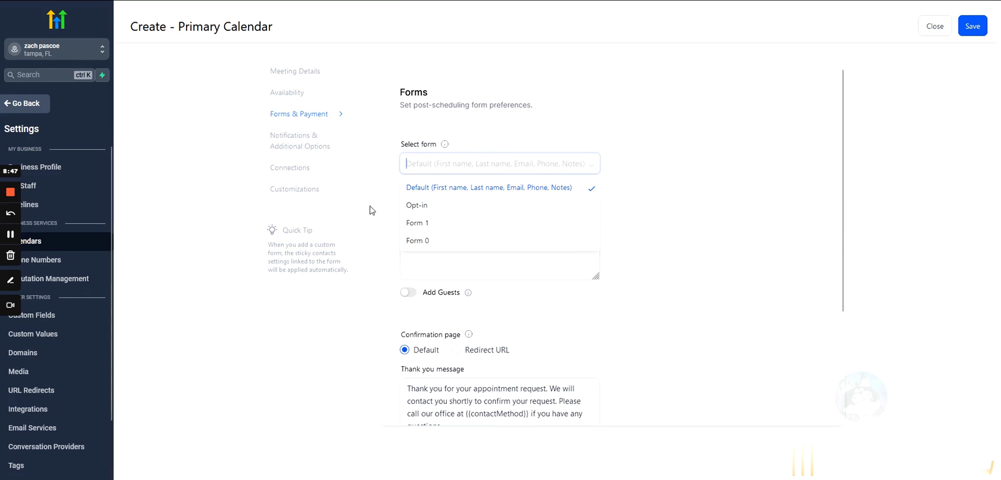
{"action": "left_click", "coordinate": [526, 148]}
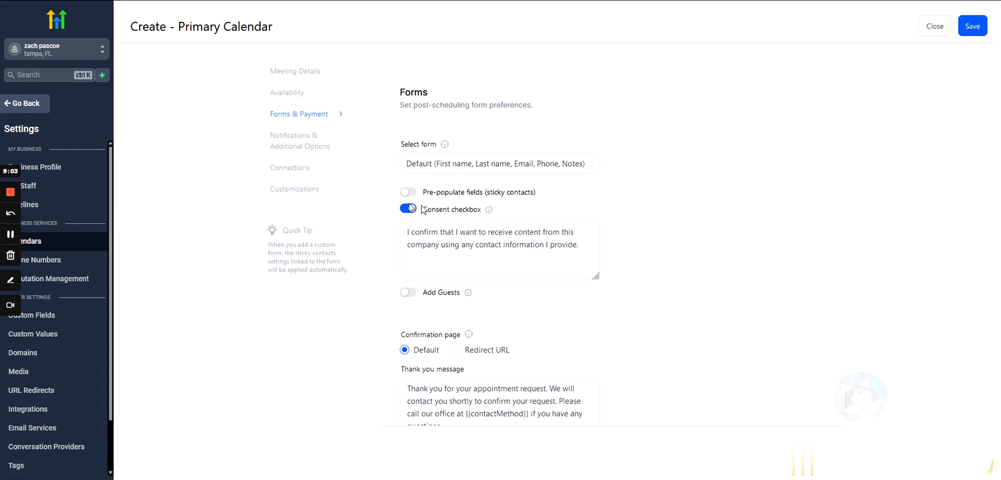
Turn on pre-populating fields for sticky contacts
{"action": "left_click_drag", "start_coordinate": [540, 193], "coordinate": [424, 192]}
{"action": "left_click", "coordinate": [407, 192]}
{"action": "left_click_drag", "start_coordinate": [543, 199], "coordinate": [424, 192]}
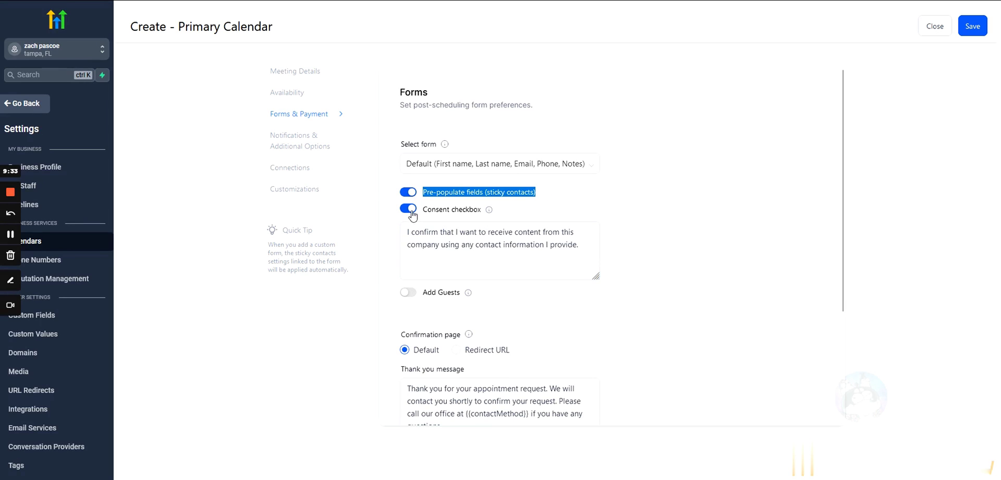
{"action": "left_click", "coordinate": [514, 215]}
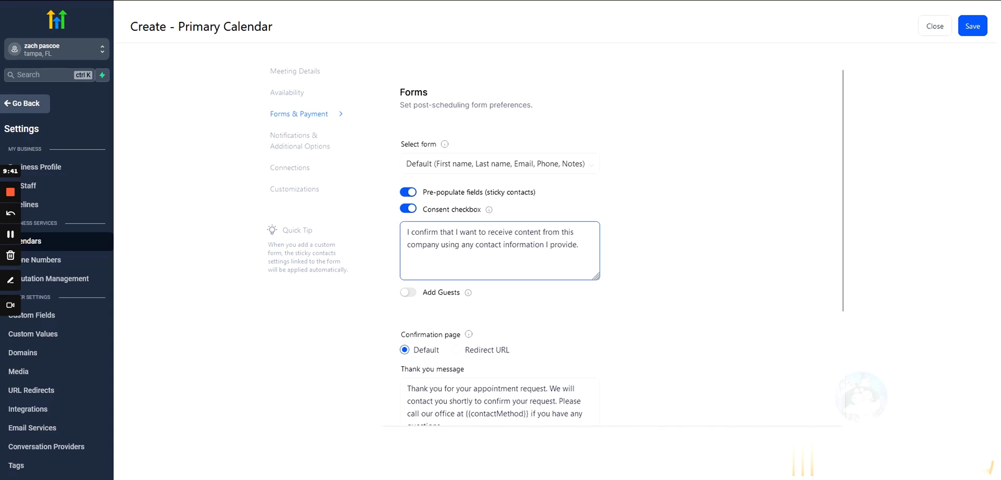
Switch off the consent checkbox on the booking form
{"action": "left_click_drag", "start_coordinate": [579, 244], "coordinate": [395, 230]}
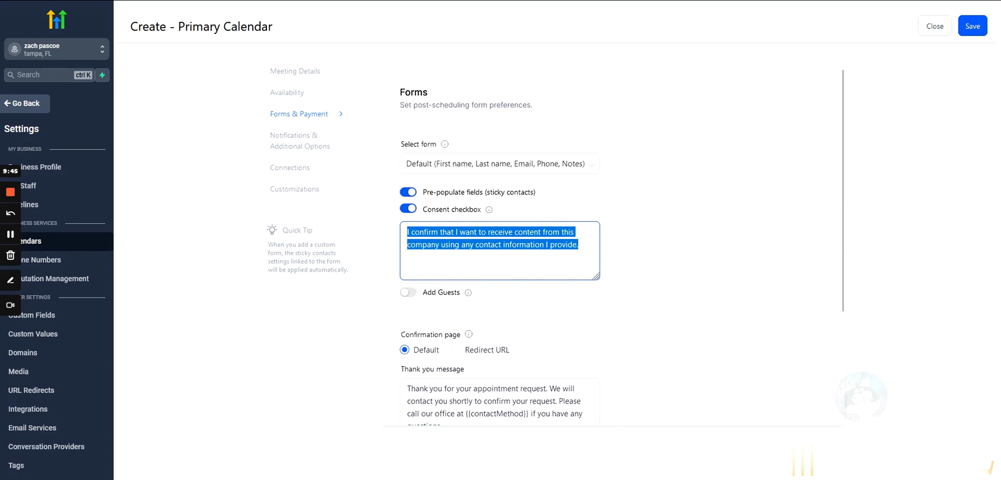
{"action": "left_click_drag", "start_coordinate": [579, 244], "coordinate": [383, 233]}
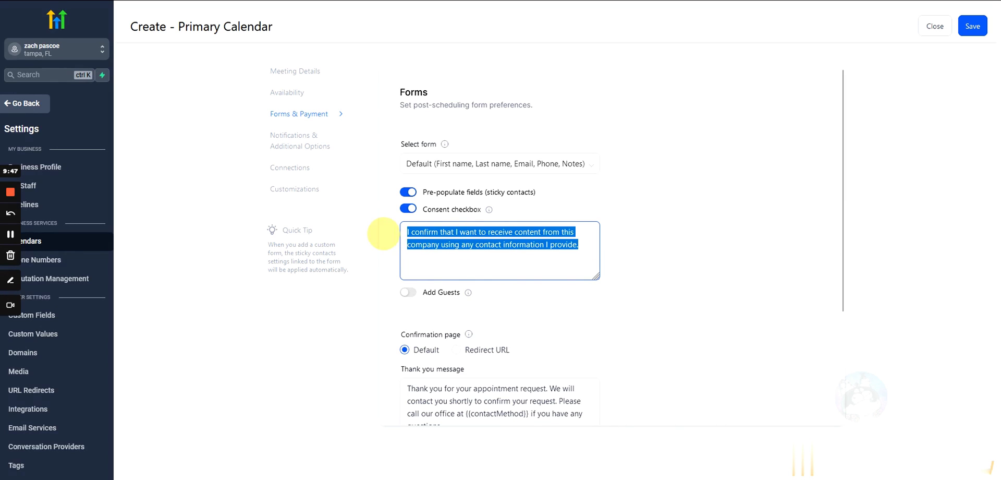
{"action": "left_click", "coordinate": [411, 209]}
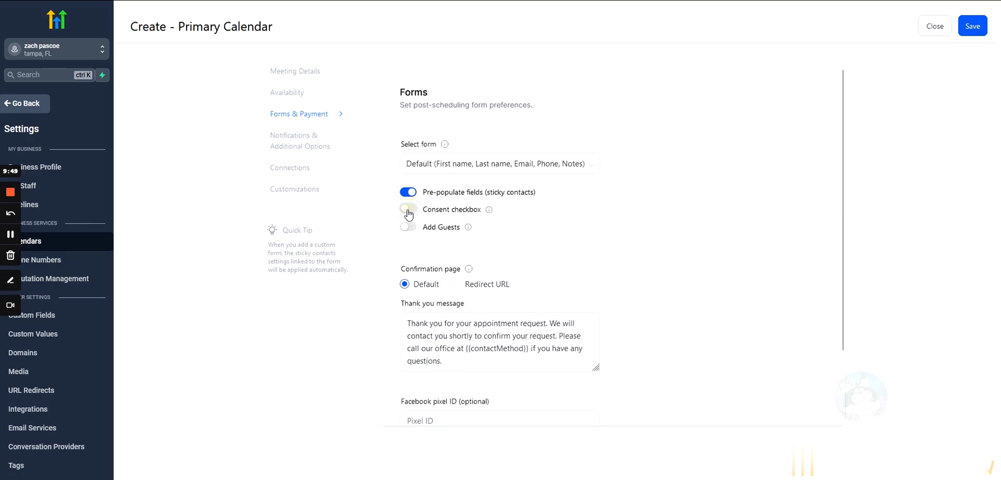
{"action": "left_click", "coordinate": [408, 208]}
{"action": "left_click_drag", "start_coordinate": [579, 244], "coordinate": [368, 230]}
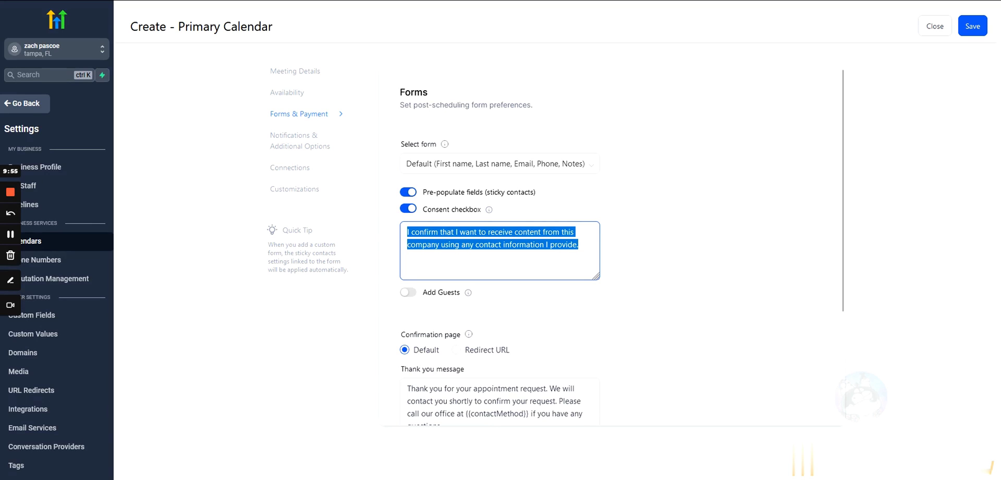
{"action": "left_click", "coordinate": [408, 209]}
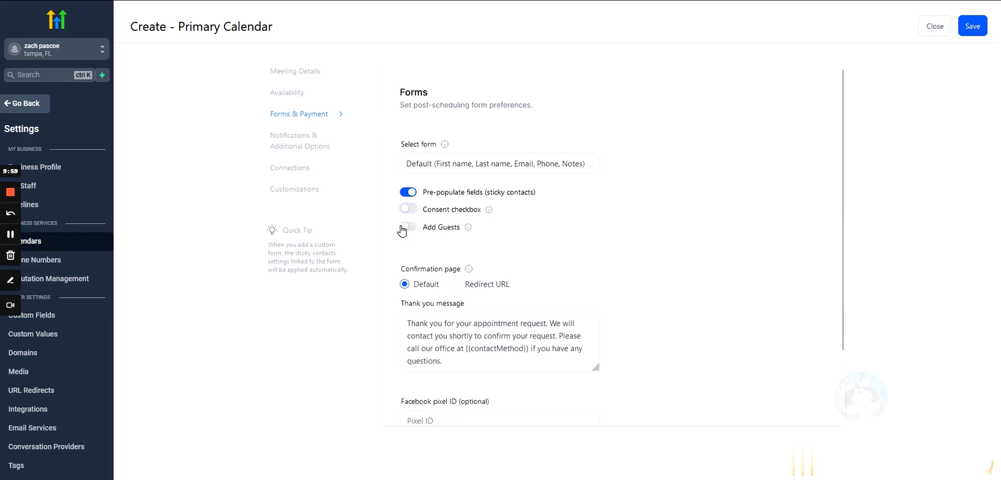
Leave Add Guests disabled so bookers cannot add guests
{"action": "left_click", "coordinate": [409, 227]}
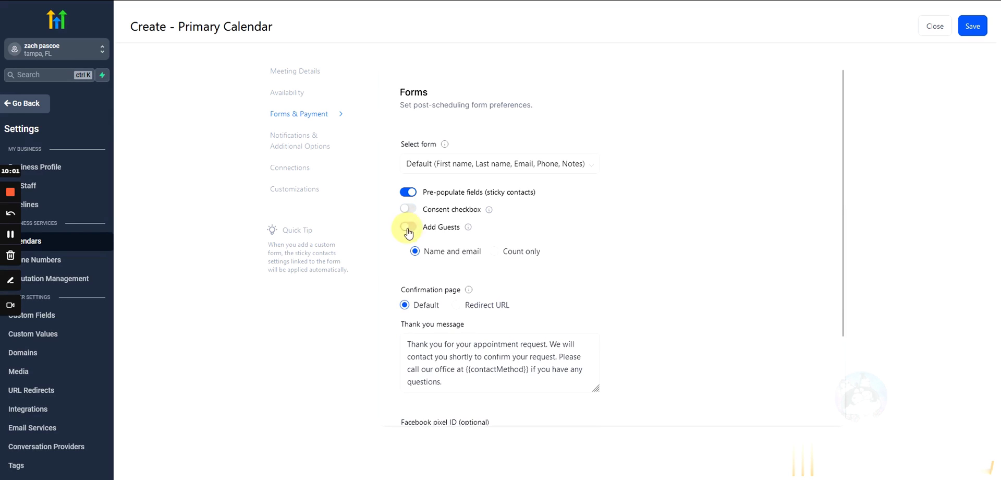
{"action": "left_click", "coordinate": [408, 227]}
{"action": "left_click", "coordinate": [408, 227]}
{"action": "left_click", "coordinate": [408, 228]}
{"action": "scroll", "coordinate": [491, 232], "scroll_direction": "down", "scroll_amount": 2}
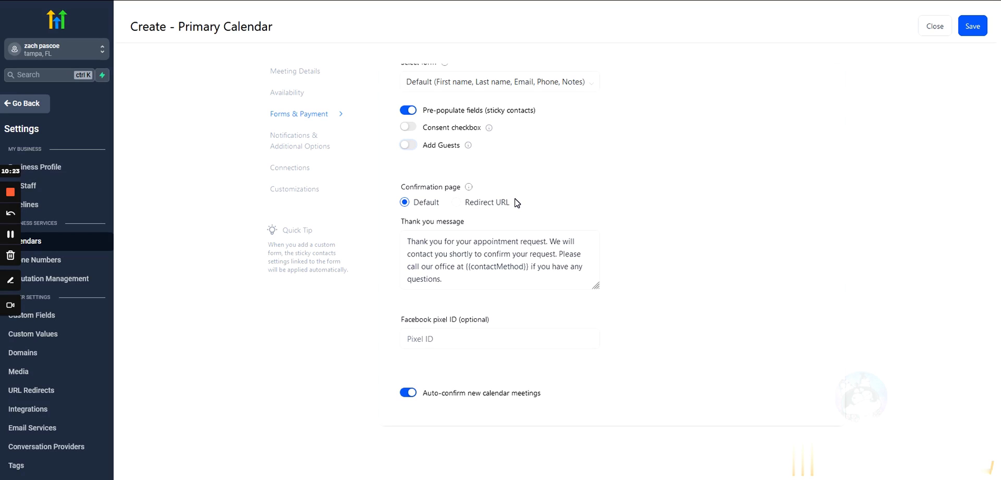
{"action": "triple_click", "coordinate": [401, 192]}
{"action": "left_click_drag", "start_coordinate": [402, 191], "coordinate": [568, 242]}
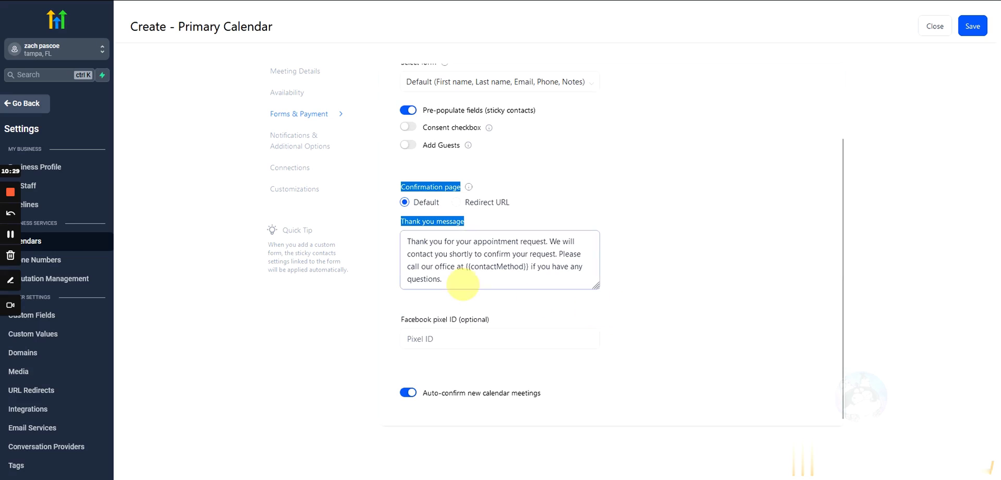
{"action": "left_click_drag", "start_coordinate": [459, 284], "coordinate": [394, 227]}
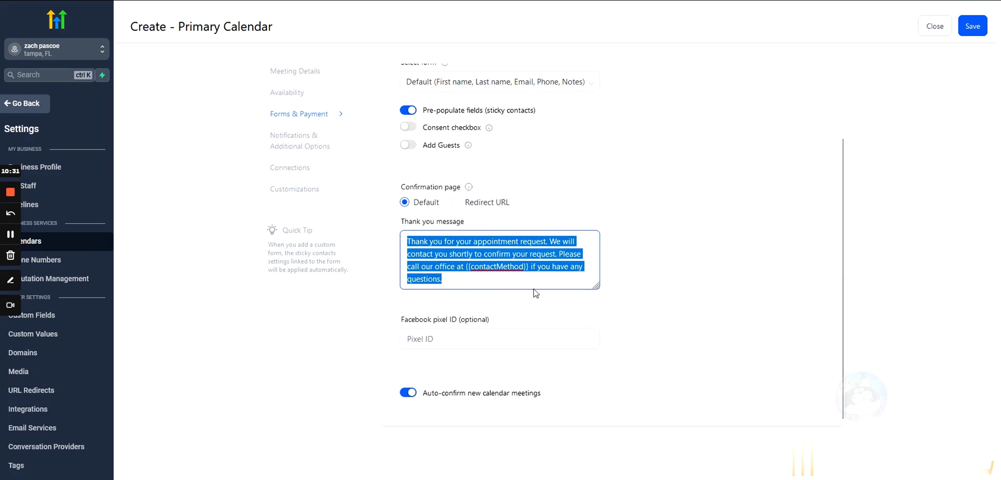
{"action": "left_click_drag", "start_coordinate": [444, 280], "coordinate": [399, 224]}
{"action": "left_click", "coordinate": [617, 275]}
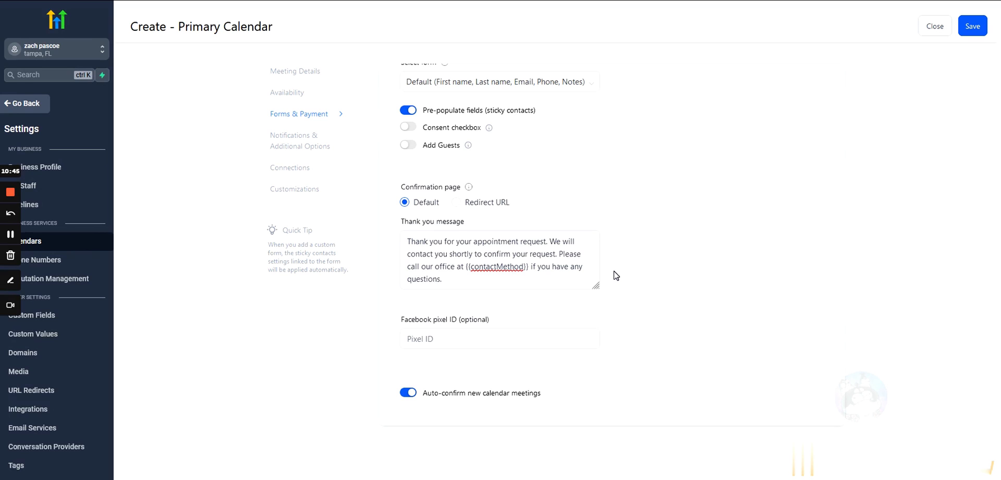
{"action": "left_click_drag", "start_coordinate": [574, 282], "coordinate": [503, 294]}
{"action": "left_click", "coordinate": [392, 251]}
{"action": "left_click", "coordinate": [391, 299]}
{"action": "left_click", "coordinate": [434, 337]}
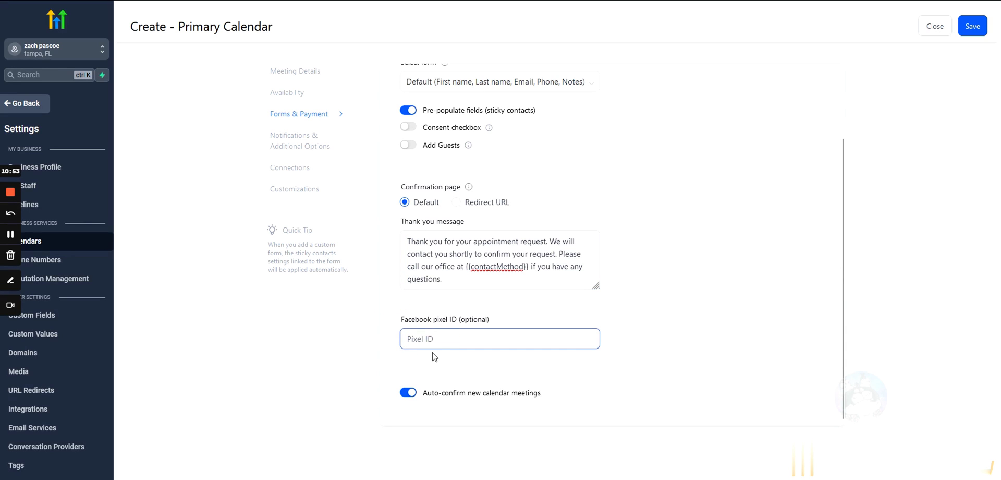
In Notifications & Additional Options, allow Google Calendar to send invitation or update emails
{"action": "left_click", "coordinate": [297, 148]}
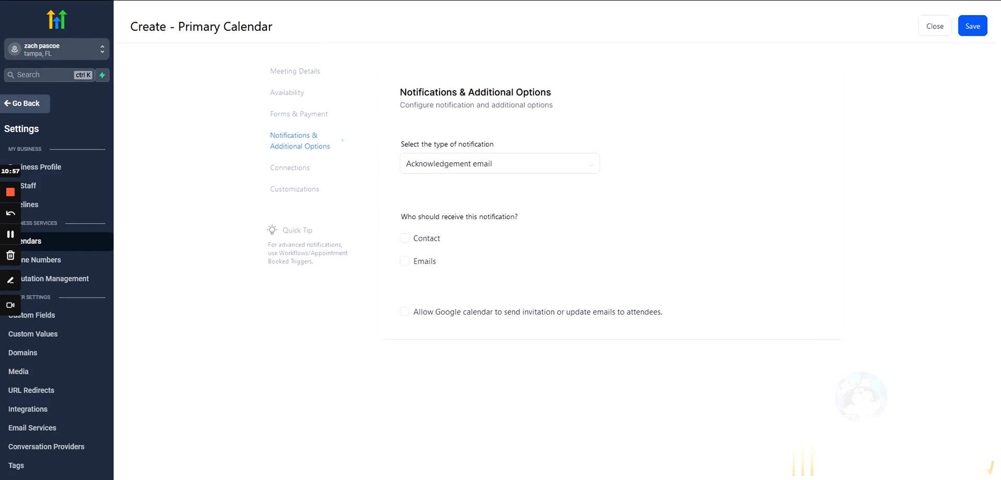
{"action": "left_click", "coordinate": [317, 120]}
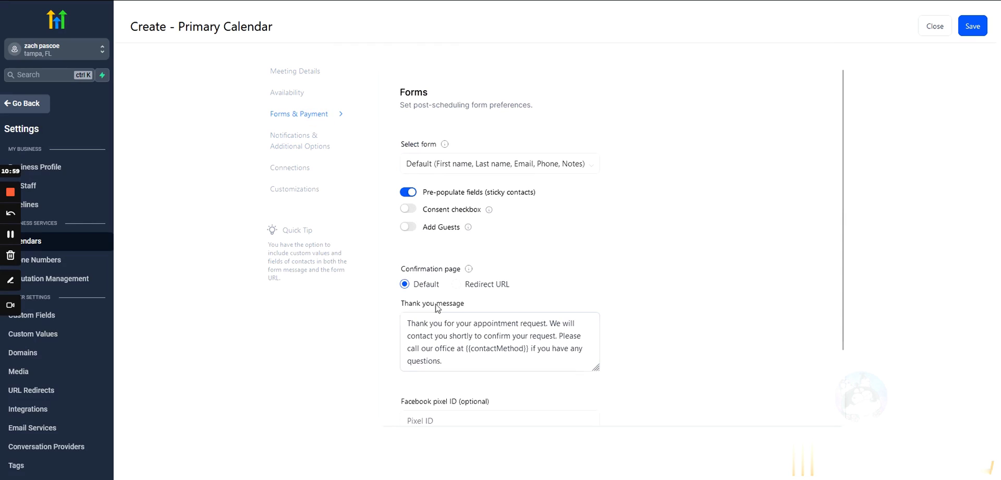
{"action": "scroll", "coordinate": [417, 282], "scroll_direction": "down", "scroll_amount": 2}
{"action": "left_click", "coordinate": [290, 148]}
{"action": "left_click_drag", "start_coordinate": [400, 90], "coordinate": [577, 111]}
{"action": "left_click", "coordinate": [465, 197]}
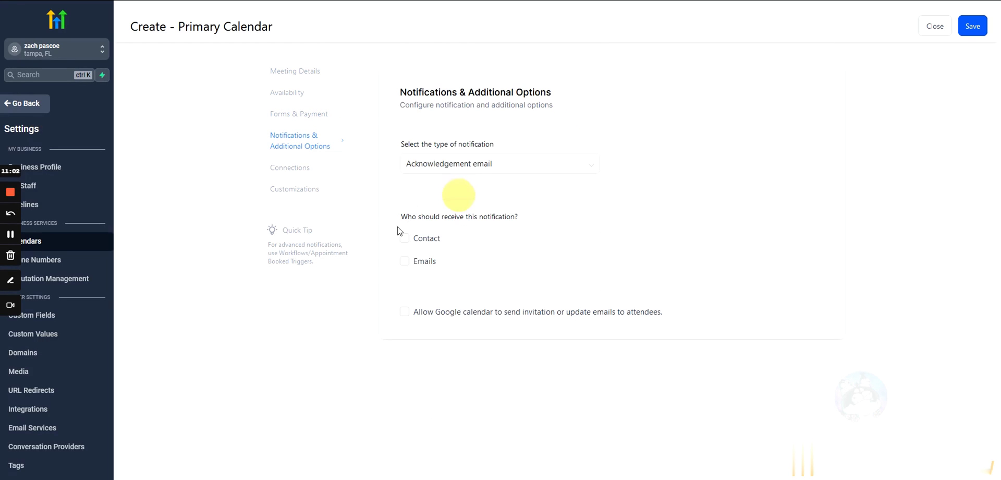
{"action": "left_click", "coordinate": [405, 312]}
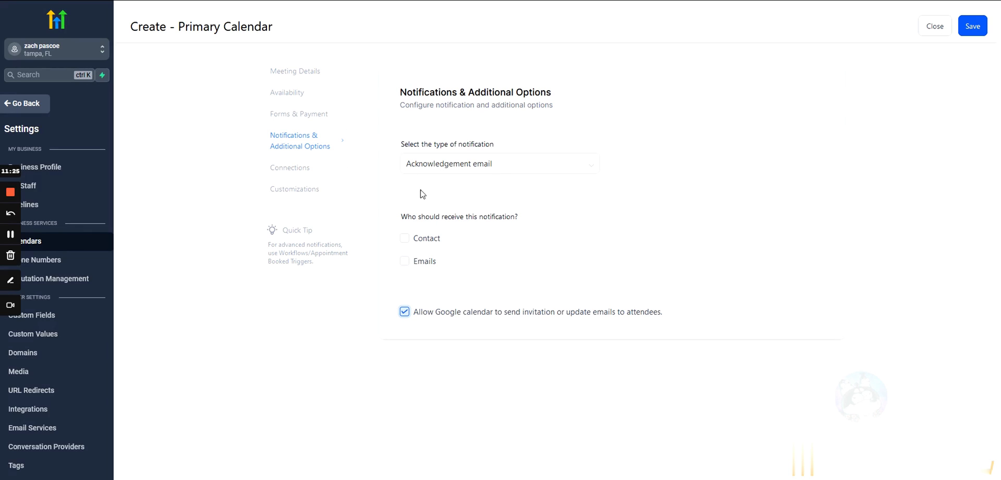
Leave both the Contact and Emails notification recipients unticked
{"action": "left_click", "coordinate": [405, 238]}
{"action": "left_click", "coordinate": [405, 260]}
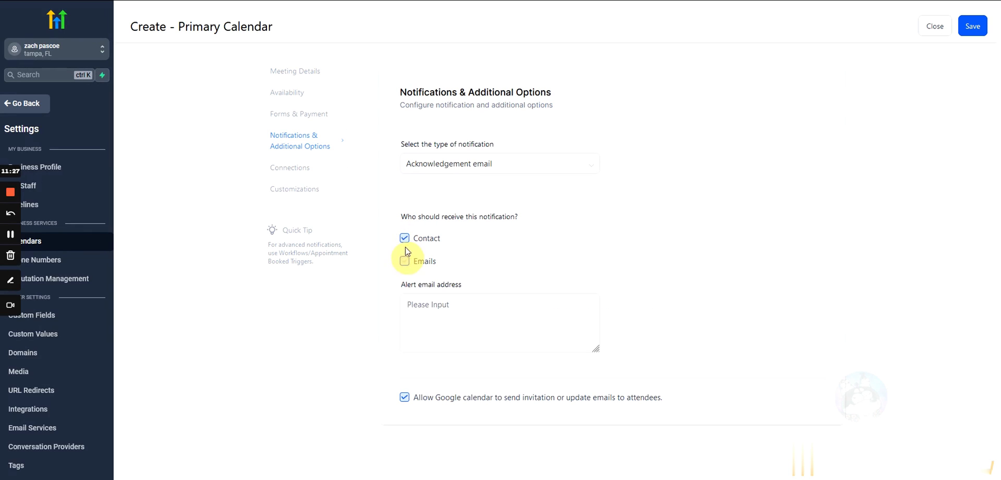
{"action": "left_click", "coordinate": [405, 239]}
{"action": "left_click", "coordinate": [405, 261]}
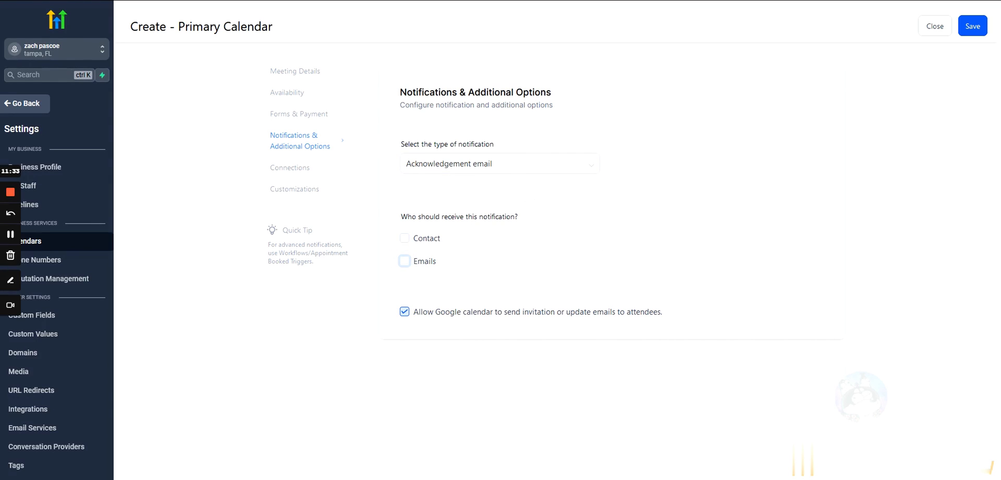
{"action": "left_click", "coordinate": [401, 98]}
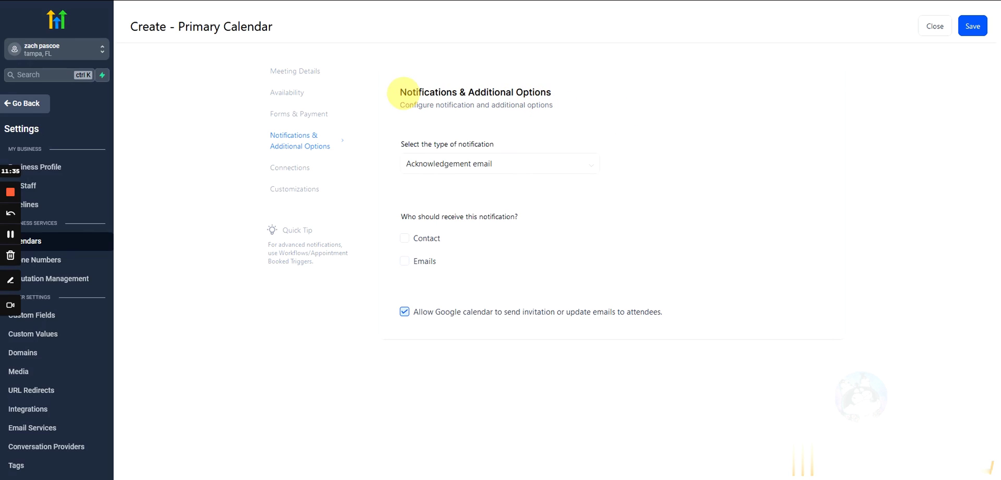
{"action": "left_click_drag", "start_coordinate": [402, 92], "coordinate": [385, 101]}
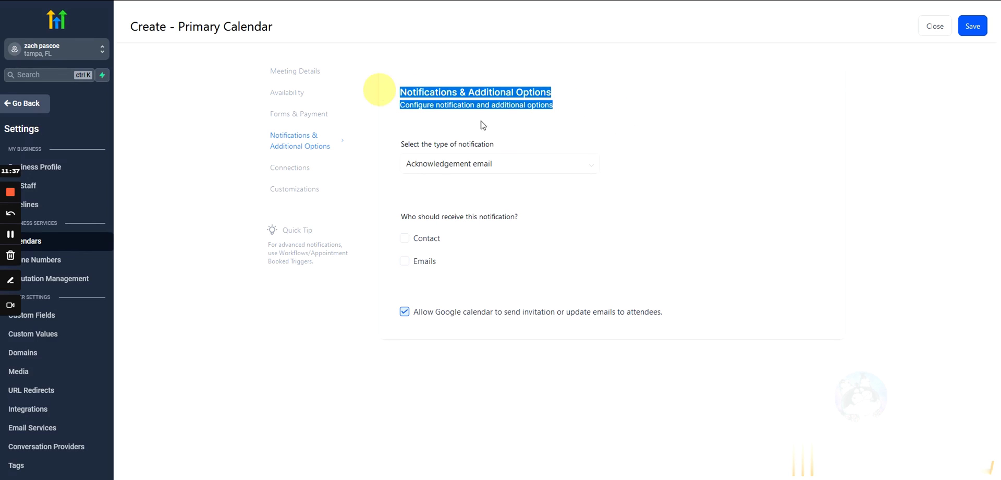
{"action": "left_click", "coordinate": [421, 126]}
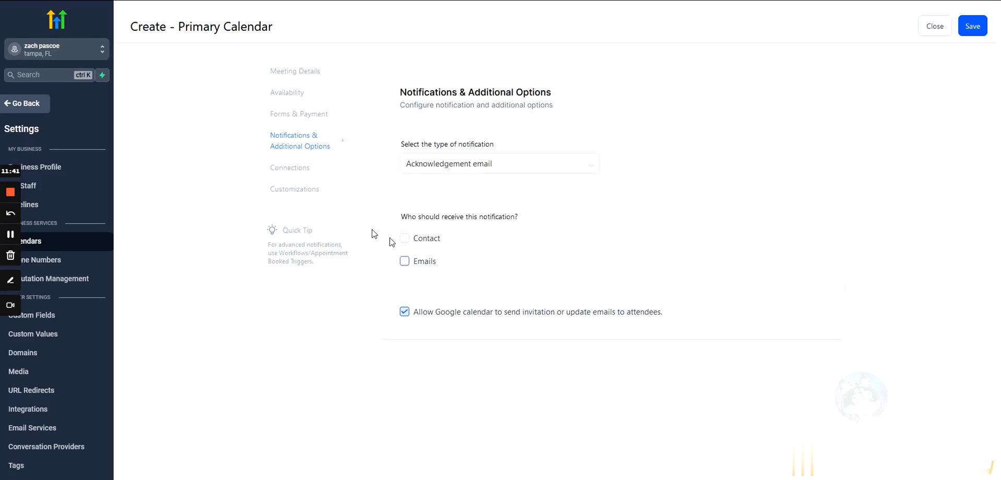
Check Connections' Link to calendar list, which shows No Data, and close it
{"action": "left_click", "coordinate": [282, 171]}
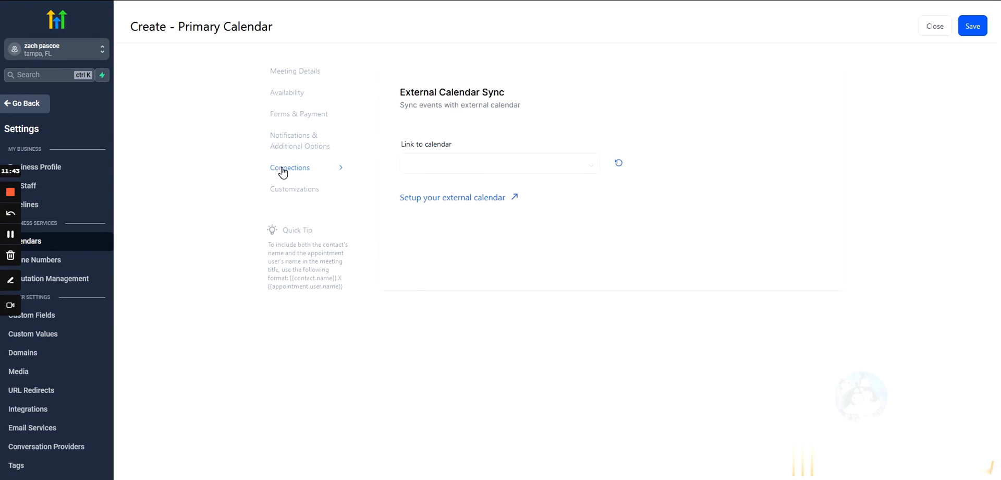
{"action": "left_click", "coordinate": [495, 167]}
{"action": "left_click", "coordinate": [585, 165]}
{"action": "scroll", "coordinate": [67, 354], "scroll_direction": "down", "scroll_amount": 1}
{"action": "scroll", "coordinate": [79, 339], "scroll_direction": "up", "scroll_amount": 1}
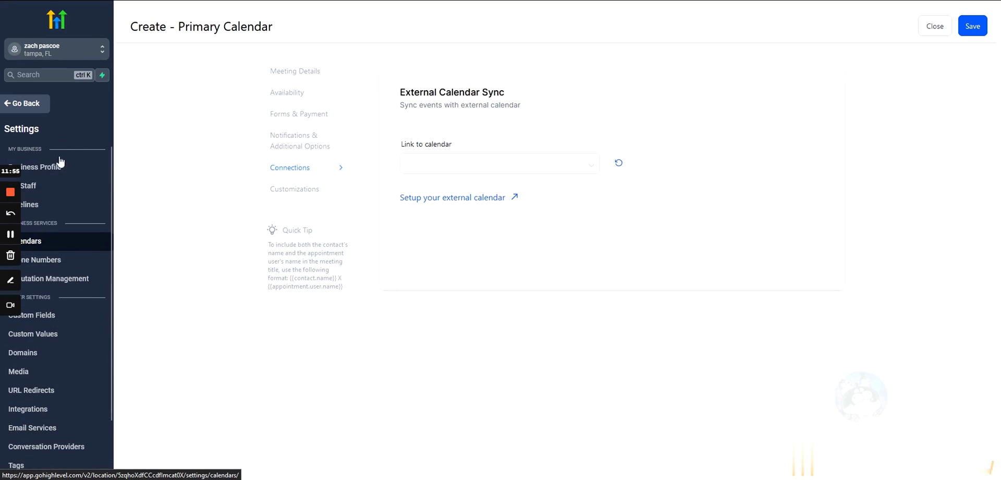
{"action": "scroll", "coordinate": [56, 216], "scroll_direction": "down", "scroll_amount": 1}
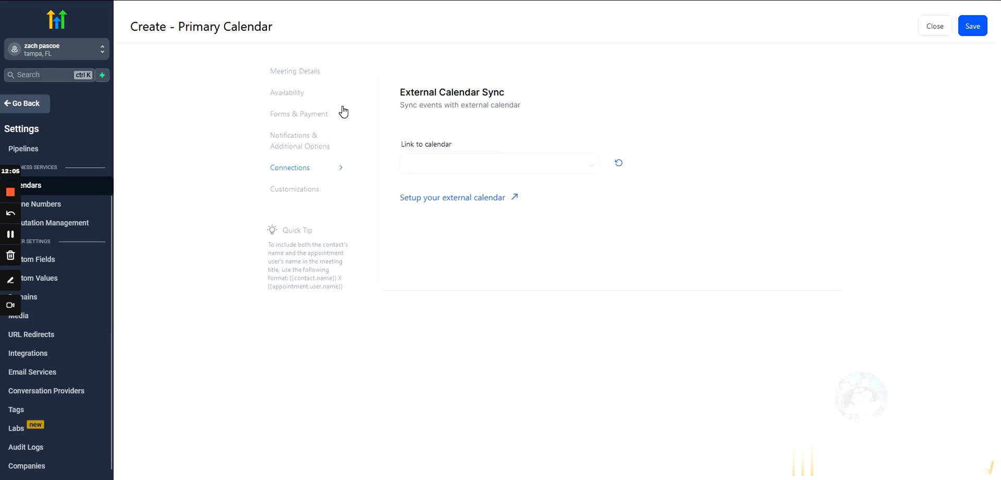
{"action": "left_click", "coordinate": [503, 168]}
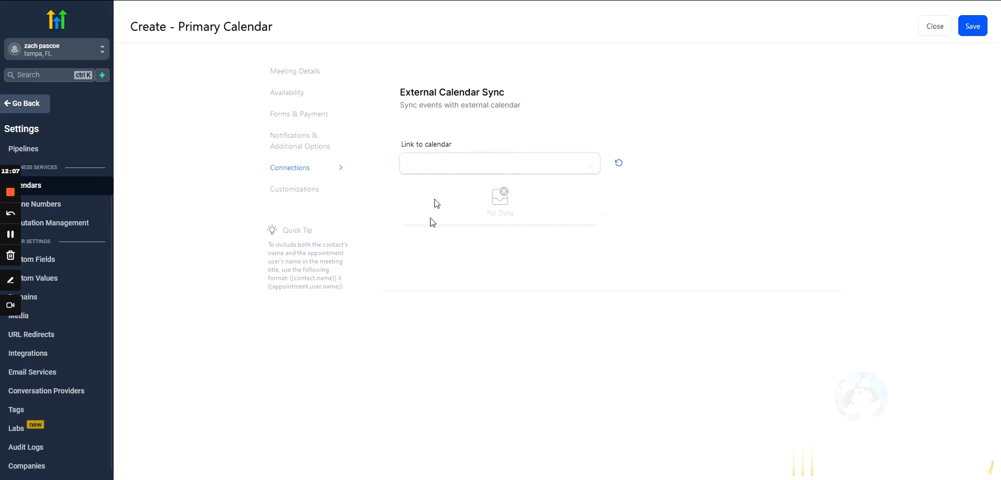
{"action": "left_click", "coordinate": [388, 168]}
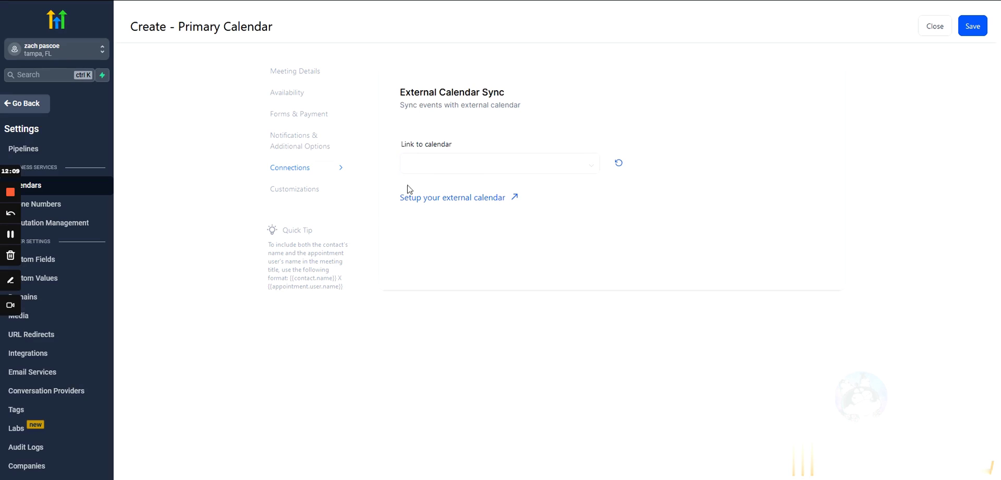
In Customizations, set the Calendar widget style to Classic
{"action": "left_click", "coordinate": [308, 192]}
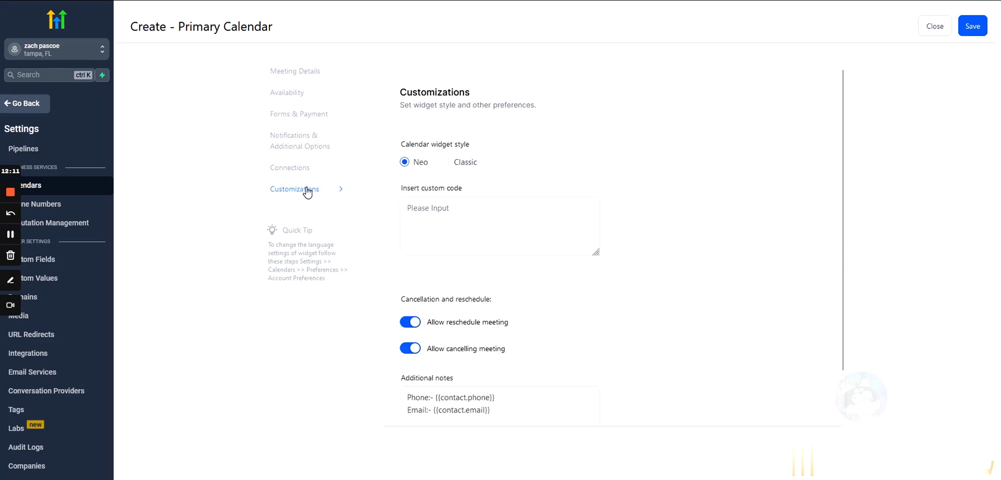
{"action": "left_click", "coordinate": [445, 162]}
{"action": "left_click", "coordinate": [405, 163]}
{"action": "left_click", "coordinate": [445, 162]}
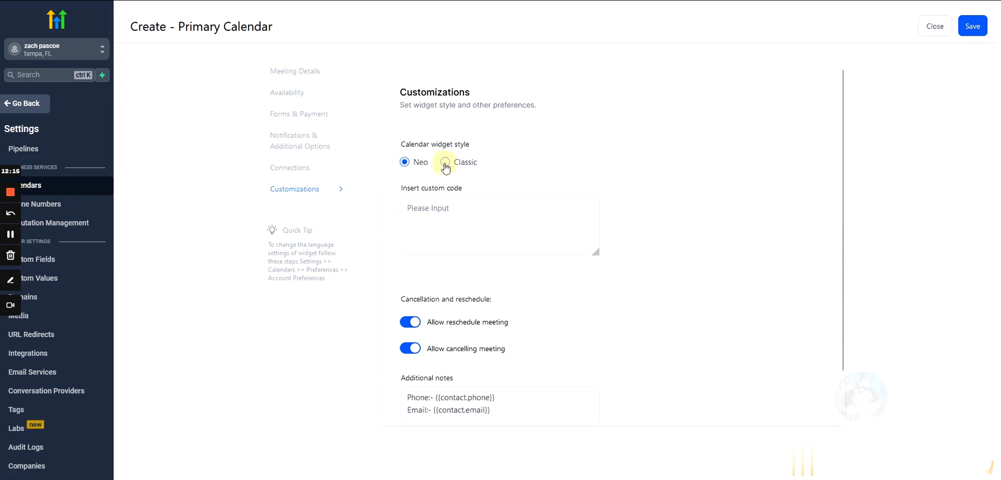
{"action": "left_click", "coordinate": [406, 163]}
{"action": "left_click", "coordinate": [445, 162]}
{"action": "left_click", "coordinate": [406, 163]}
{"action": "left_click", "coordinate": [445, 162]}
{"action": "left_click", "coordinate": [405, 162]}
{"action": "left_click", "coordinate": [445, 162]}
{"action": "left_click", "coordinate": [405, 162]}
{"action": "left_click", "coordinate": [445, 162]}
Look at the custom code box and settle the widget style on Classic
{"action": "scroll", "coordinate": [461, 168], "scroll_direction": "down", "scroll_amount": 1}
{"action": "scroll", "coordinate": [461, 168], "scroll_direction": "down", "scroll_amount": 1}
{"action": "left_click", "coordinate": [460, 168]}
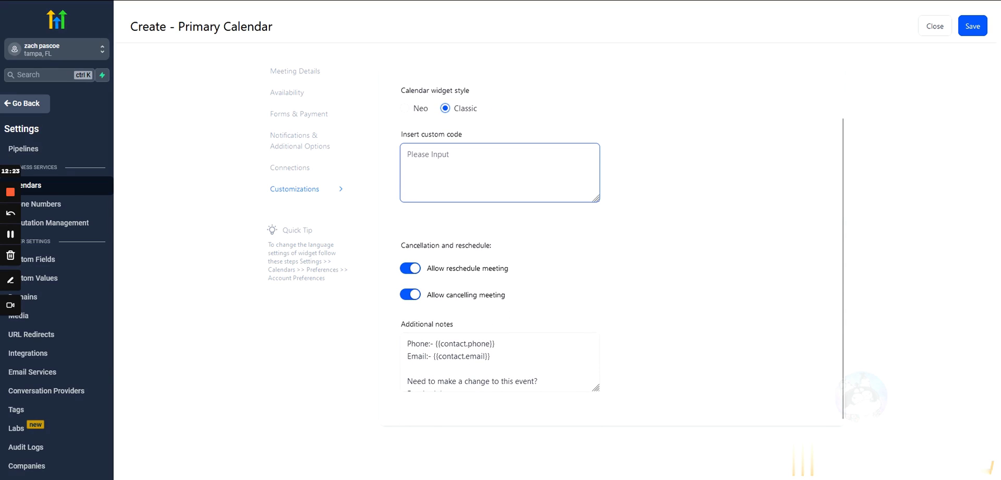
{"action": "left_click", "coordinate": [447, 107]}
{"action": "scroll", "coordinate": [483, 165], "scroll_direction": "up", "scroll_amount": 2}
{"action": "left_click", "coordinate": [410, 161]}
{"action": "left_click", "coordinate": [446, 162]}
{"action": "left_click", "coordinate": [408, 163]}
{"action": "left_click", "coordinate": [444, 163]}
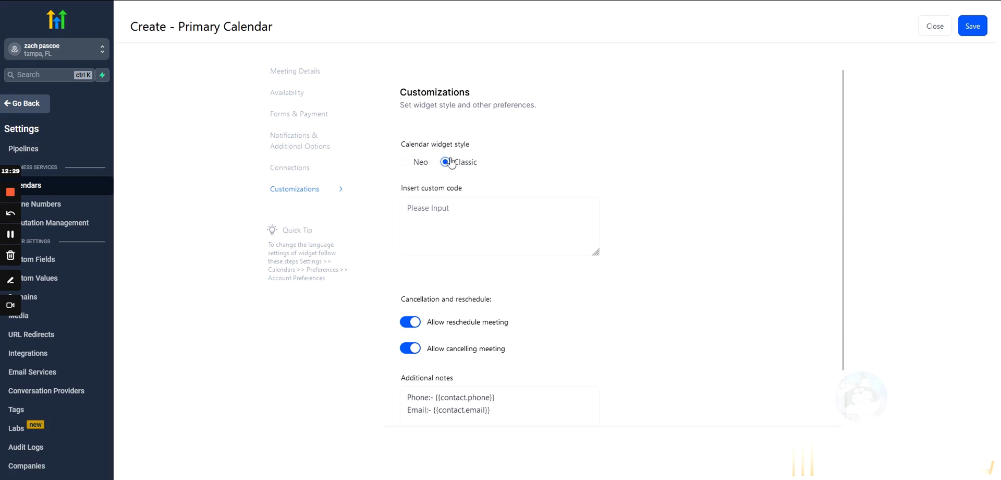
{"action": "left_click", "coordinate": [498, 221]}
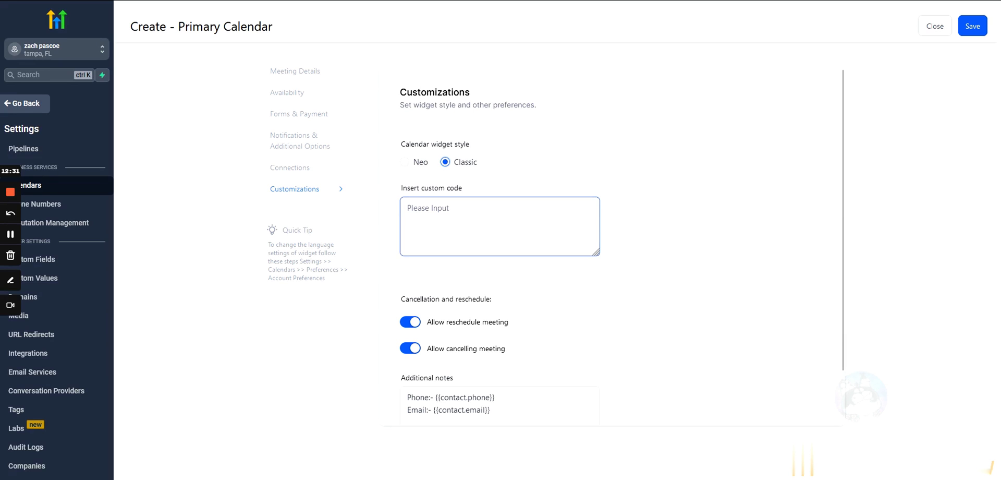
{"action": "scroll", "coordinate": [498, 222], "scroll_direction": "down", "scroll_amount": 1}
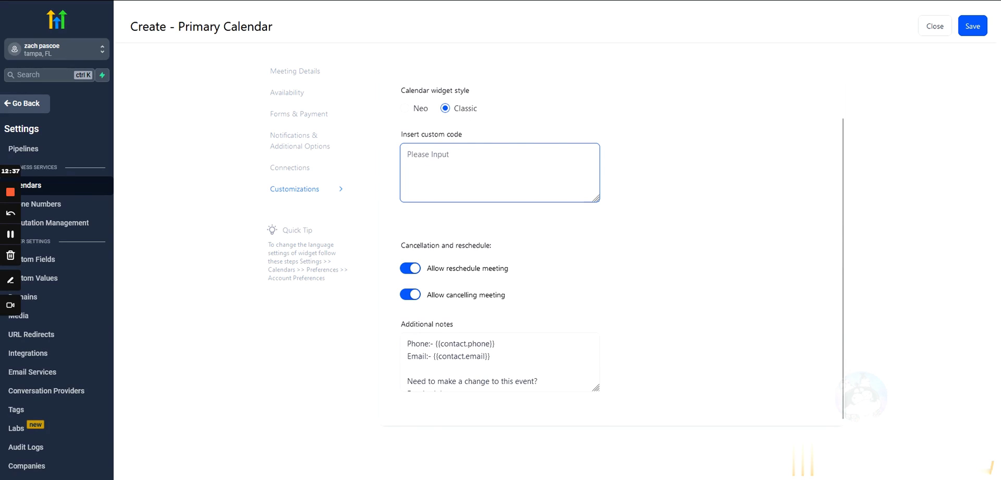
{"action": "left_click", "coordinate": [411, 268]}
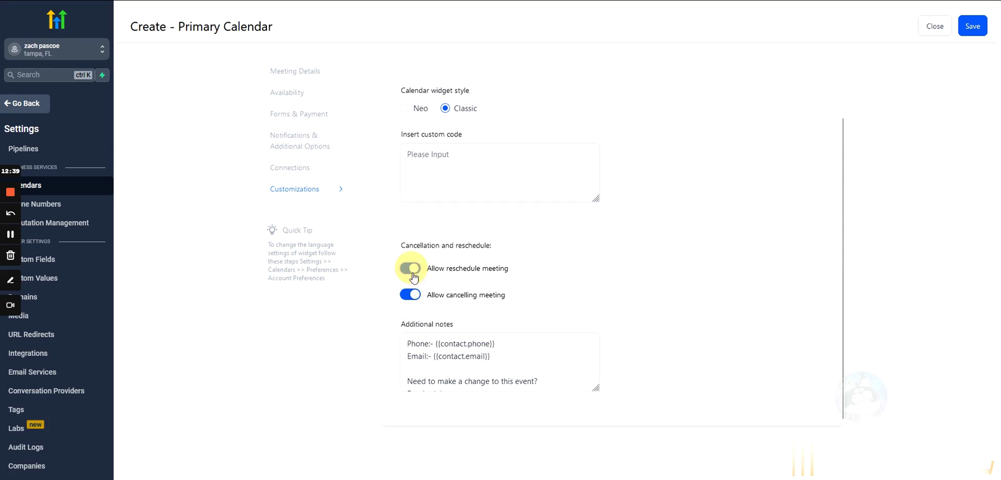
{"action": "left_click", "coordinate": [412, 294]}
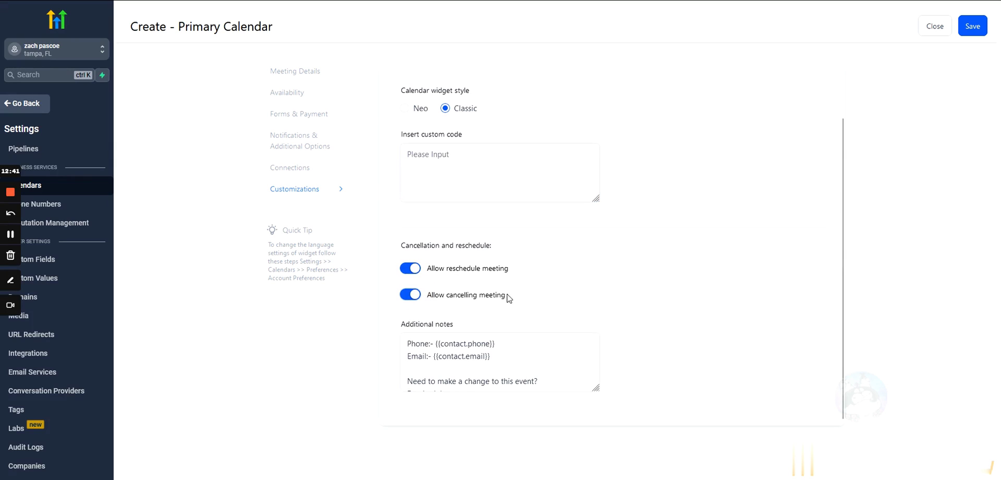
{"action": "left_click_drag", "start_coordinate": [507, 296], "coordinate": [424, 264]}
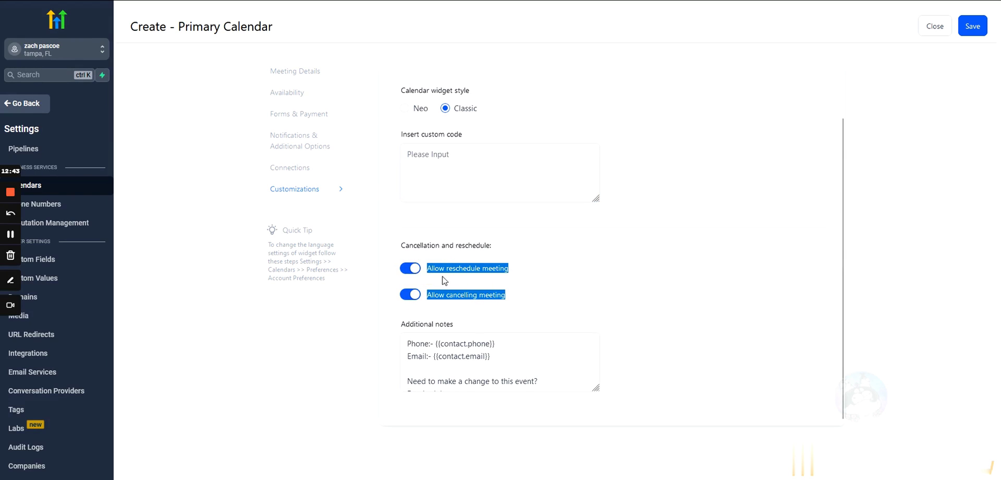
{"action": "left_click_drag", "start_coordinate": [510, 295], "coordinate": [425, 295]}
{"action": "left_click_drag", "start_coordinate": [514, 268], "coordinate": [432, 268]}
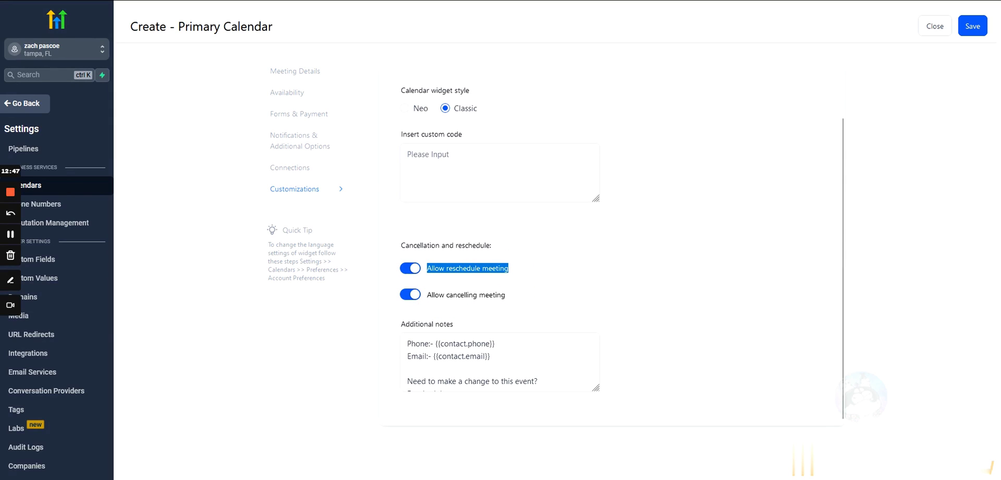
{"action": "left_click_drag", "start_coordinate": [517, 297], "coordinate": [428, 302]}
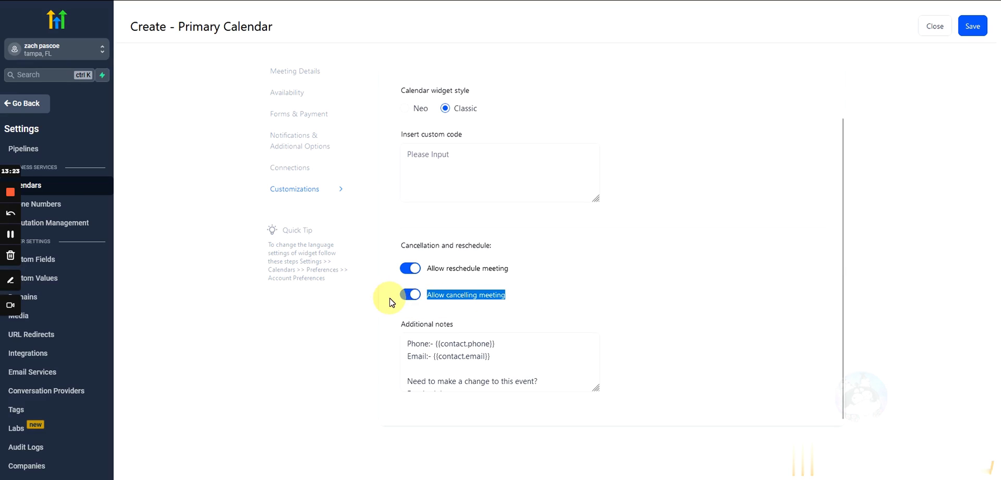
{"action": "left_click", "coordinate": [410, 297]}
{"action": "left_click_drag", "start_coordinate": [508, 294], "coordinate": [449, 296]}
{"action": "triple_click", "coordinate": [459, 292]}
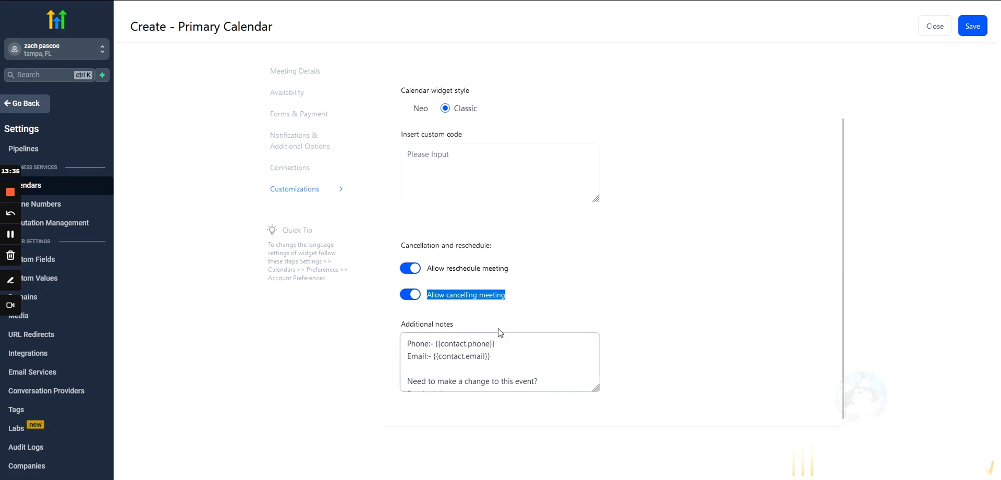
{"action": "left_click", "coordinate": [534, 303]}
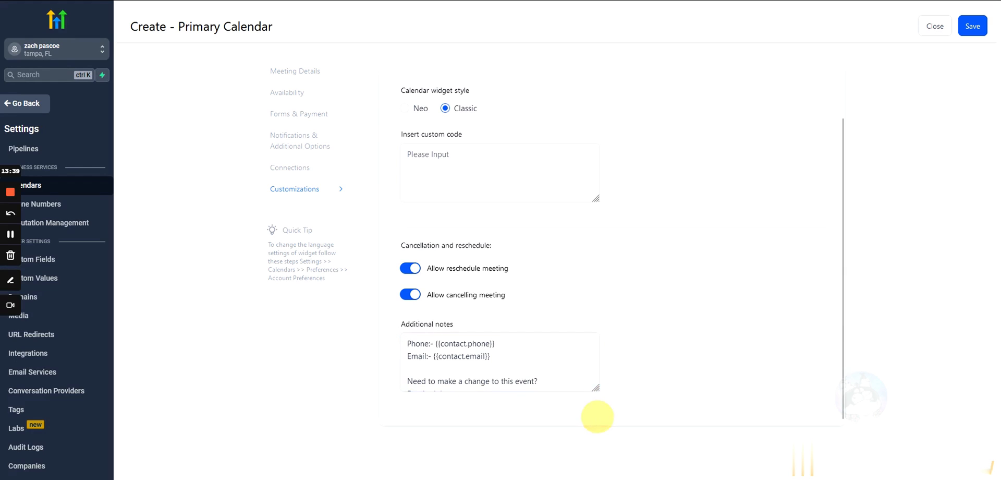
Delete all text in the Additional notes box and shrink the box back down
{"action": "left_click", "coordinate": [597, 387]}
{"action": "left_click_drag", "start_coordinate": [597, 387], "coordinate": [599, 457]}
{"action": "scroll", "coordinate": [565, 426], "scroll_direction": "down", "scroll_amount": 2}
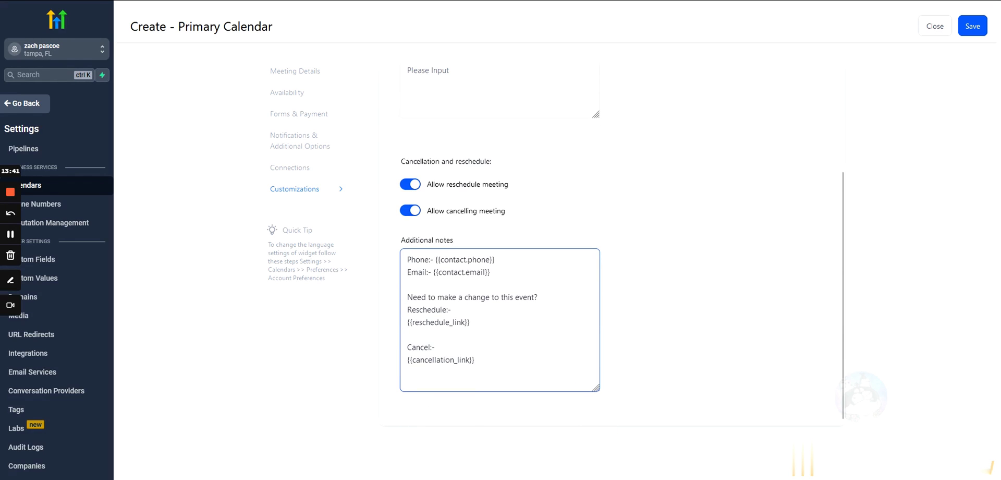
{"action": "left_click_drag", "start_coordinate": [475, 365], "coordinate": [377, 244]}
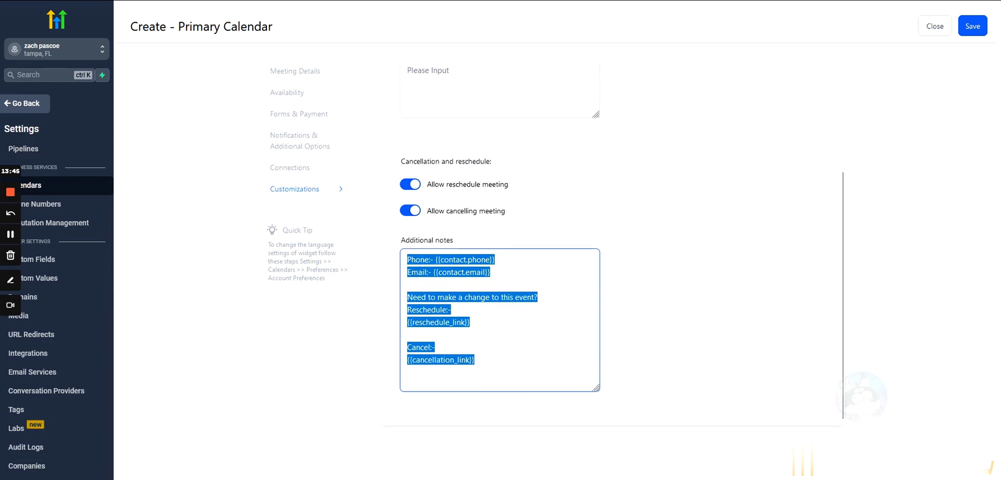
{"action": "key", "text": "BackSpace"}
{"action": "left_click", "coordinate": [604, 272]}
{"action": "scroll", "coordinate": [522, 313], "scroll_direction": "up", "scroll_amount": 3}
{"action": "scroll", "coordinate": [445, 330], "scroll_direction": "down", "scroll_amount": 3}
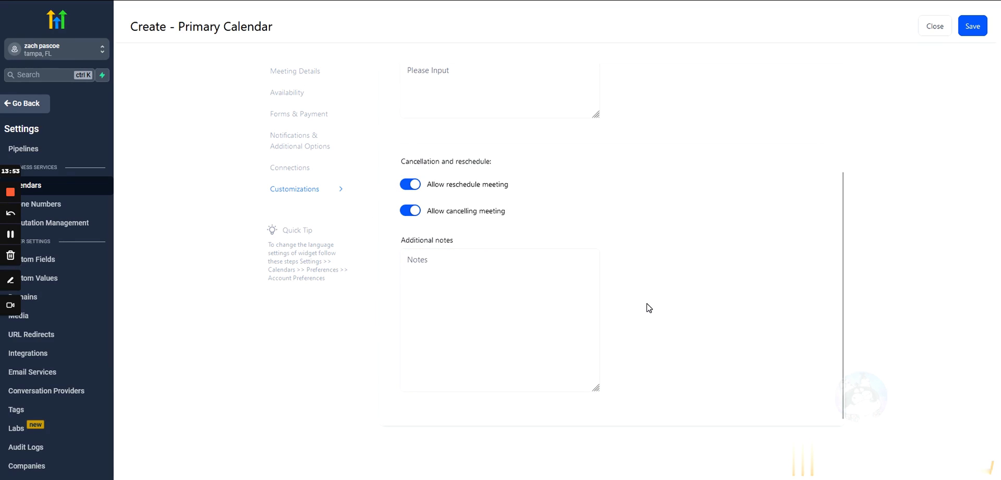
{"action": "scroll", "coordinate": [645, 307], "scroll_direction": "up", "scroll_amount": 3}
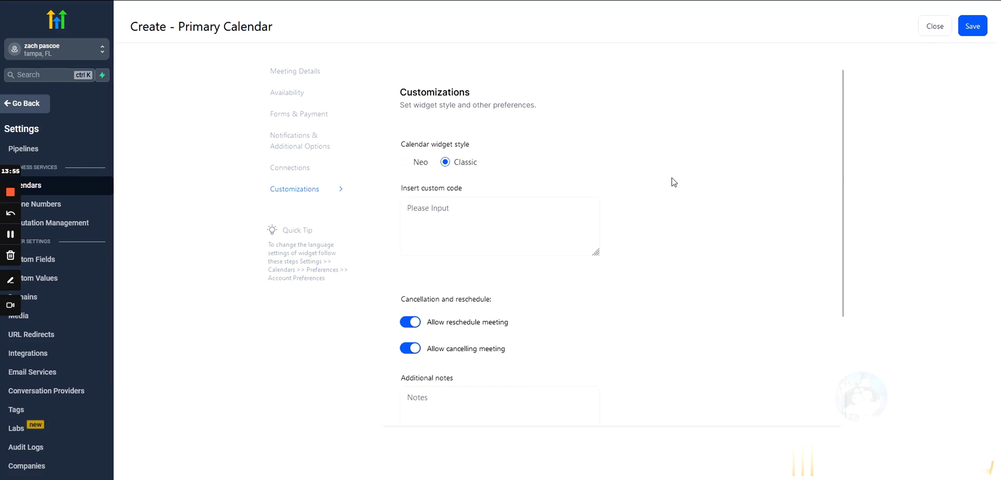
{"action": "scroll", "coordinate": [461, 283], "scroll_direction": "down", "scroll_amount": 3}
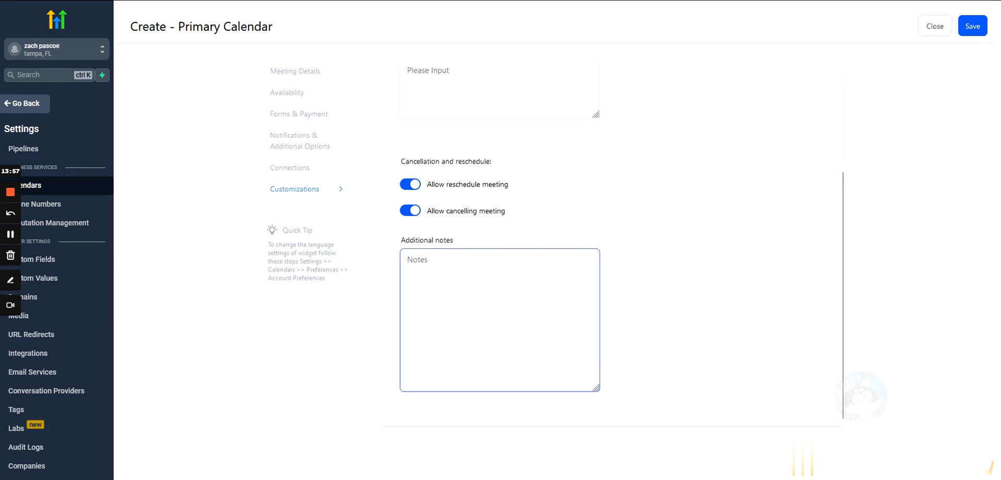
{"action": "left_click_drag", "start_coordinate": [599, 387], "coordinate": [599, 271]}
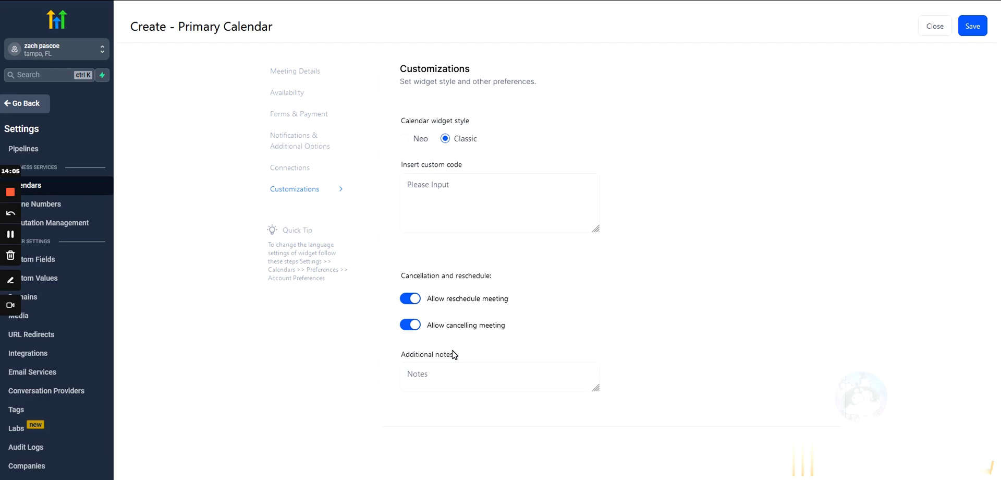
{"action": "scroll", "coordinate": [466, 241], "scroll_direction": "up", "scroll_amount": 1}
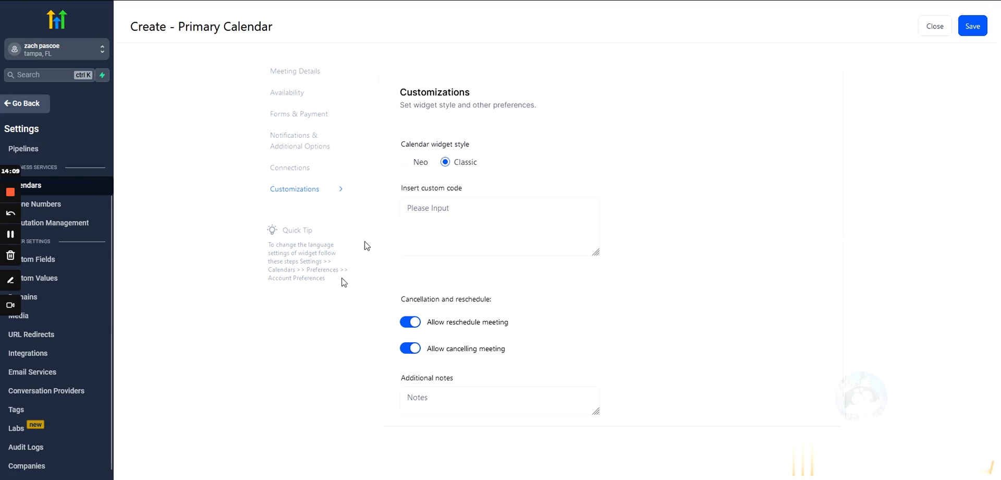
Save the Primary Calendar, then look over Connections, Preferences, Availability and Integrations
{"action": "left_click", "coordinate": [976, 22]}
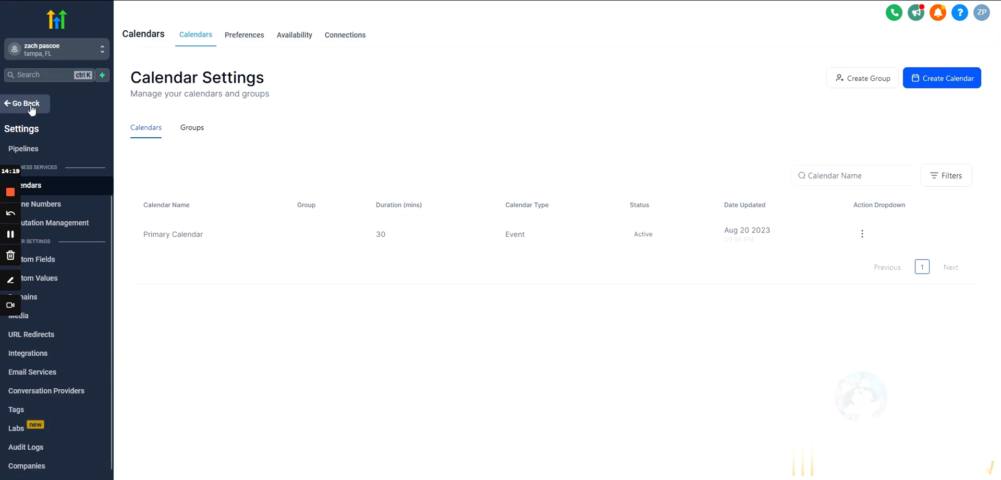
{"action": "left_click", "coordinate": [354, 38]}
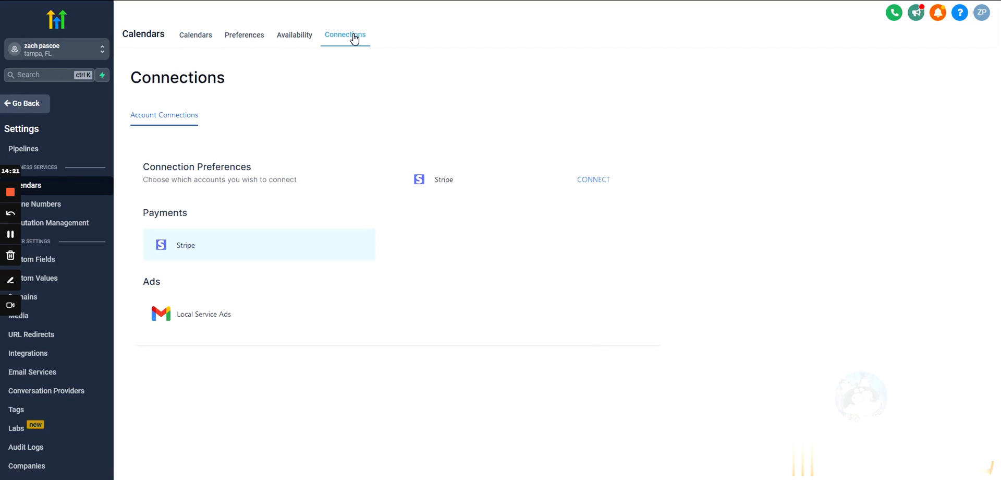
{"action": "left_click", "coordinate": [250, 37]}
{"action": "left_click", "coordinate": [277, 38]}
{"action": "left_click", "coordinate": [197, 37]}
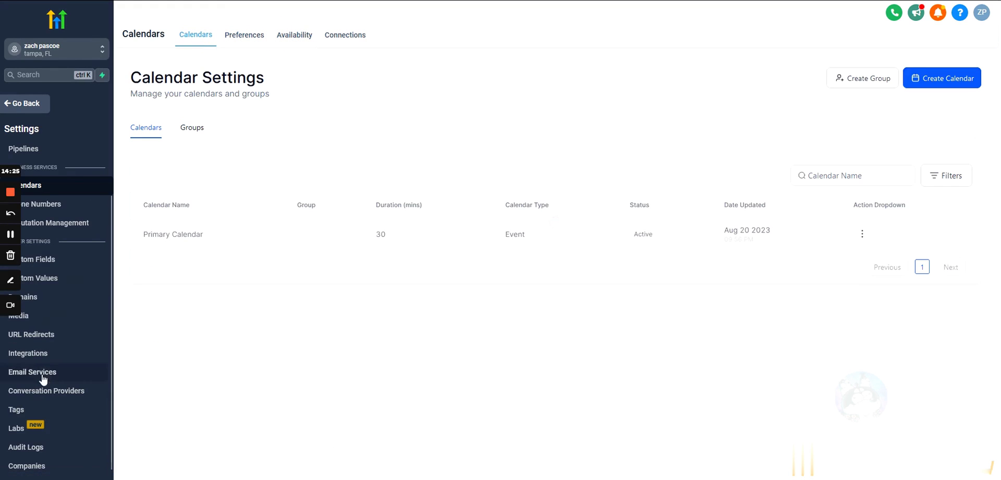
{"action": "left_click", "coordinate": [31, 356]}
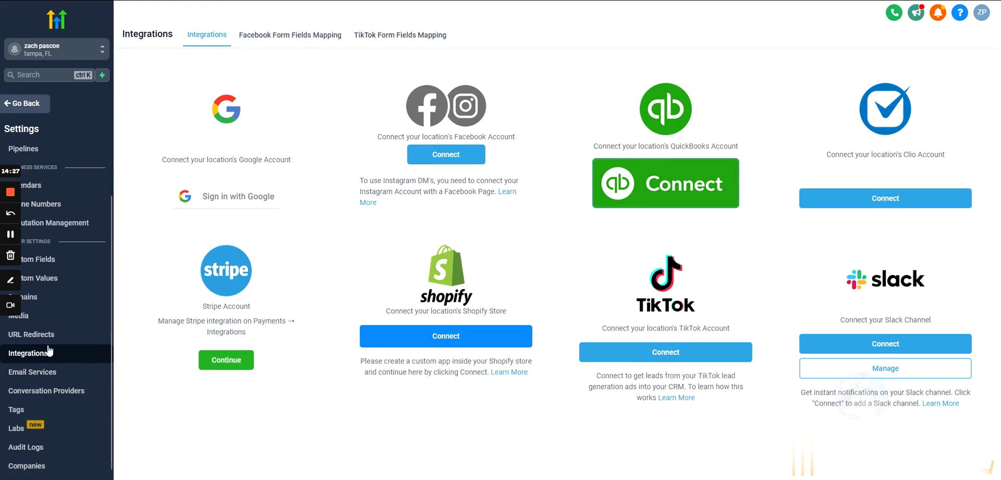
{"action": "left_click_drag", "start_coordinate": [161, 159], "coordinate": [317, 156]}
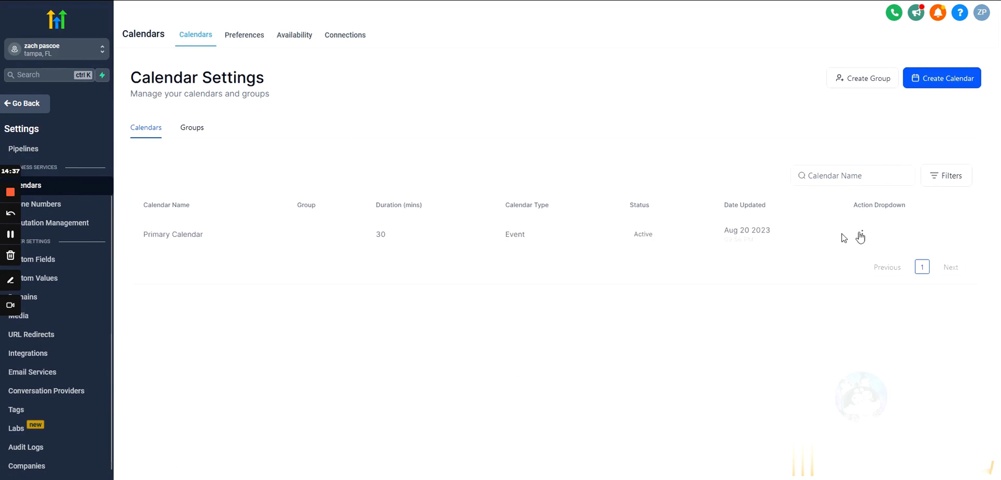
{"action": "left_click", "coordinate": [861, 235]}
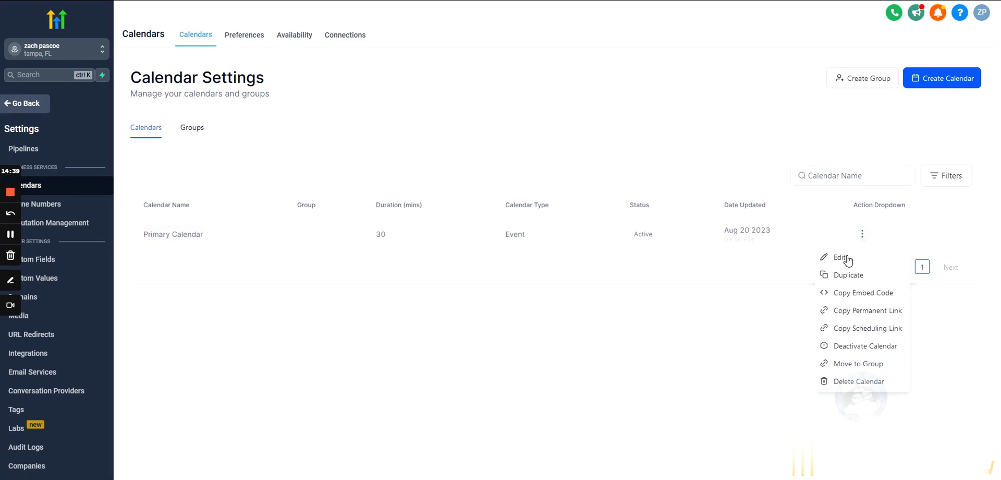
{"action": "left_click", "coordinate": [849, 259]}
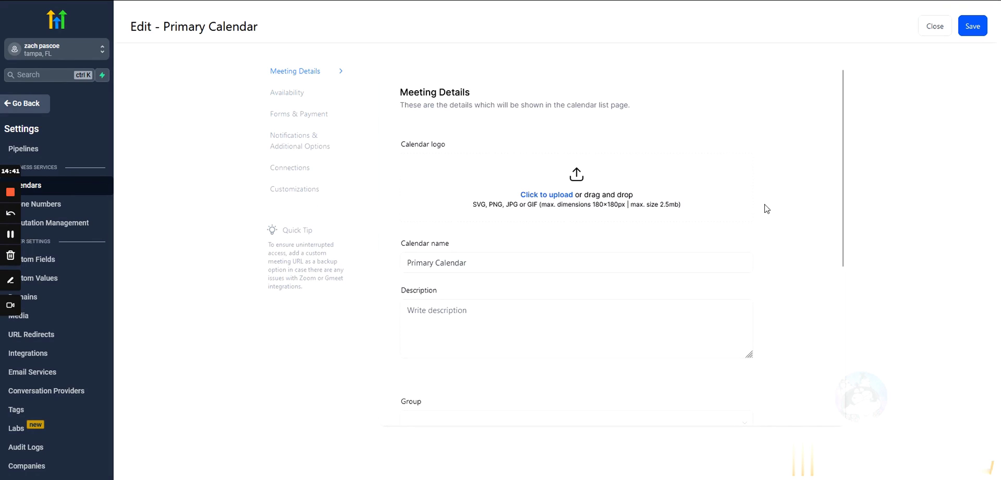
{"action": "left_click", "coordinate": [289, 168]}
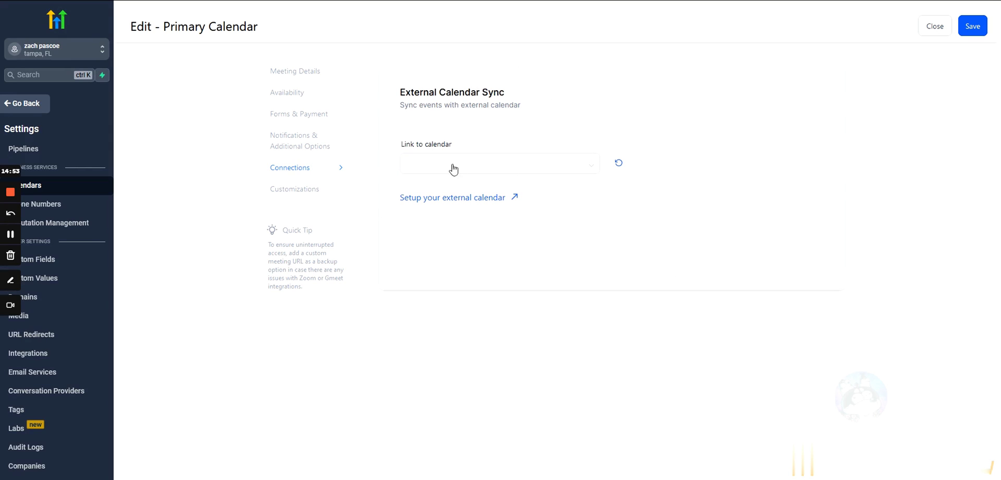
{"action": "left_click_drag", "start_coordinate": [392, 91], "coordinate": [561, 206]}
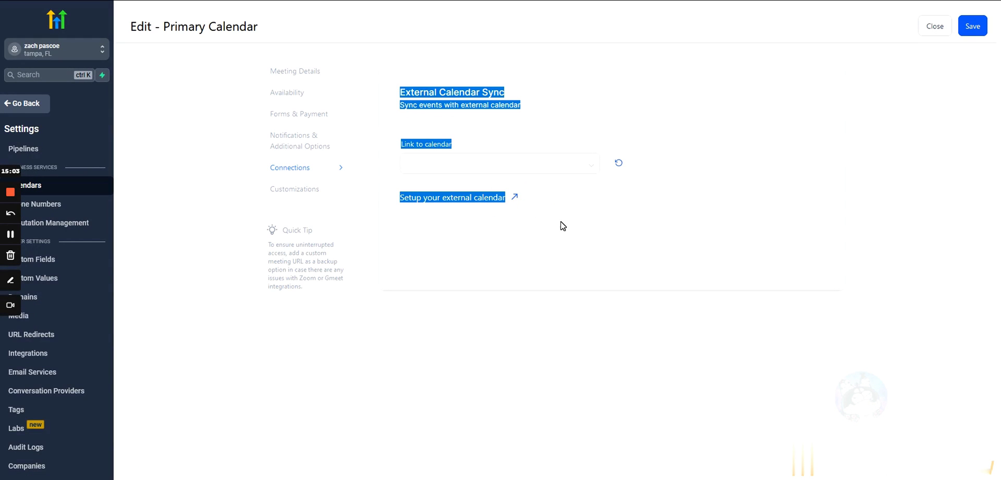
{"action": "left_click_drag", "start_coordinate": [398, 93], "coordinate": [443, 104]}
{"action": "left_click_drag", "start_coordinate": [495, 139], "coordinate": [572, 222]}
{"action": "left_click", "coordinate": [439, 256]}
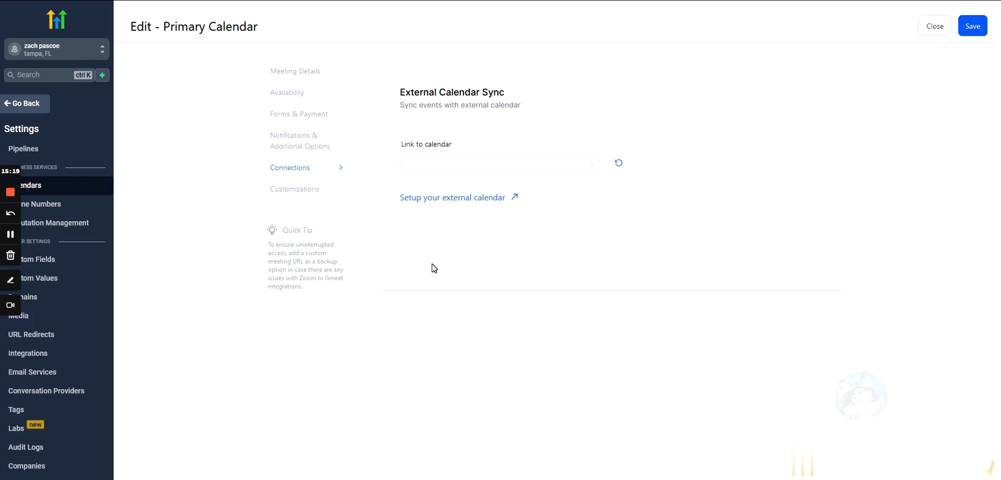
{"action": "left_click", "coordinate": [457, 166]}
{"action": "left_click", "coordinate": [932, 27]}
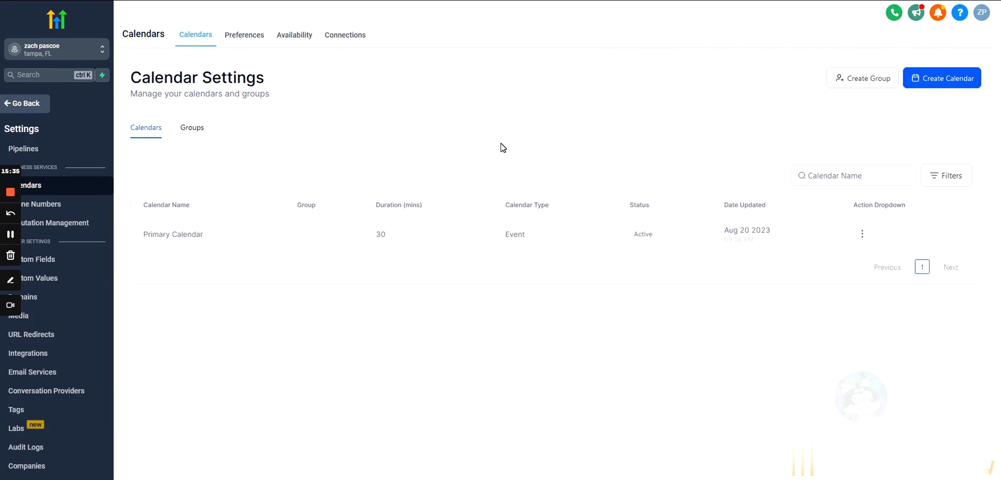
Copy Primary Calendar's permanent link from its three-dot action menu
{"action": "left_click", "coordinate": [862, 235]}
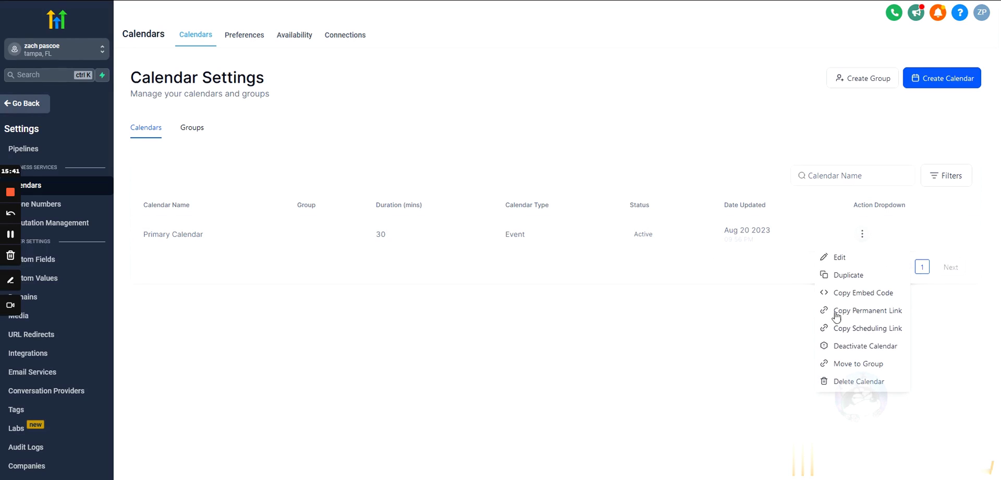
{"action": "left_click", "coordinate": [858, 312]}
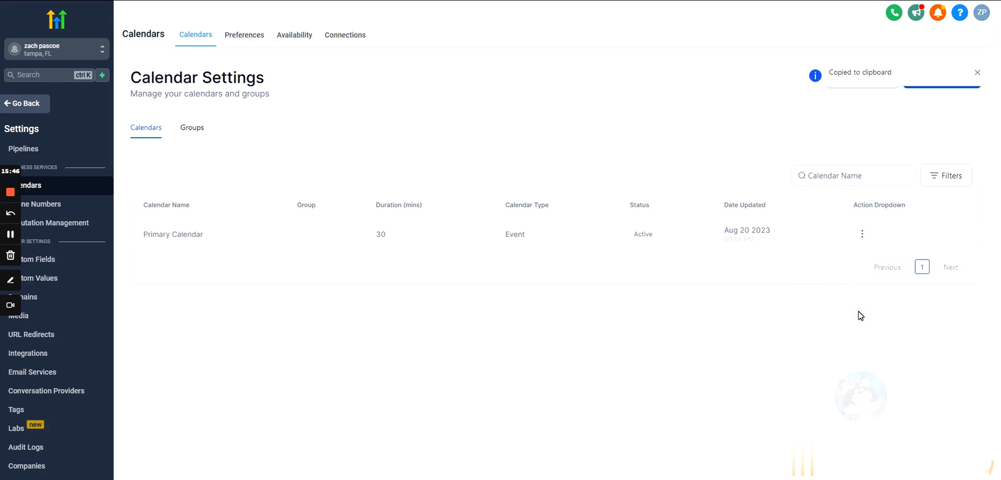
{"action": "left_click", "coordinate": [863, 234]}
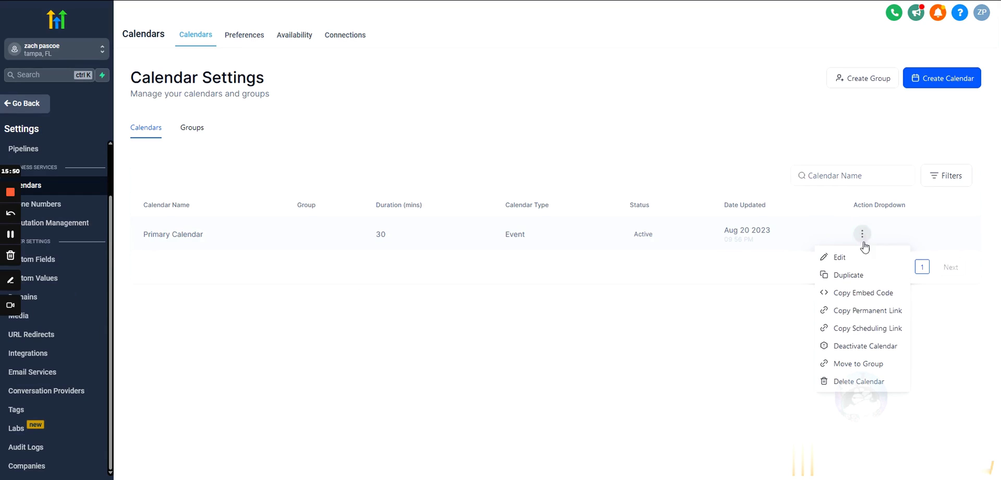
{"action": "left_click", "coordinate": [855, 312]}
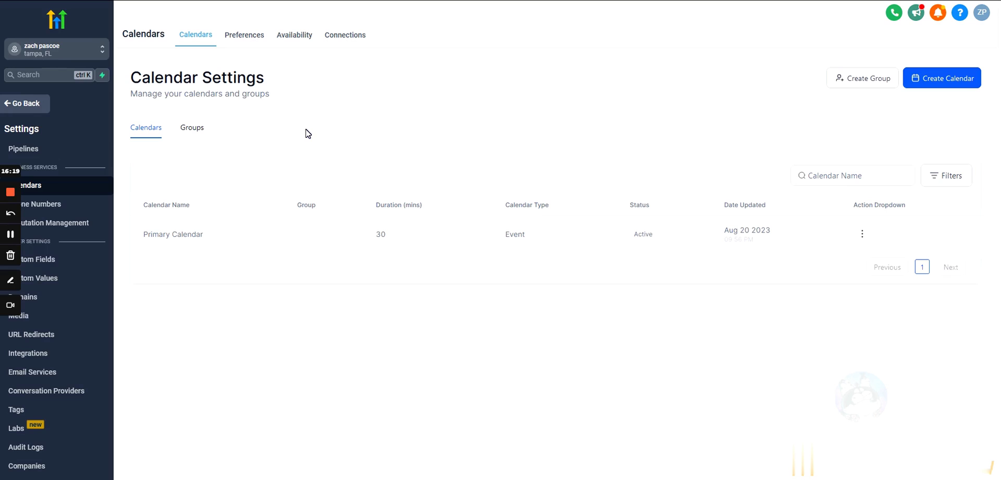
{"action": "left_click", "coordinate": [863, 234]}
{"action": "left_click", "coordinate": [445, 315]}
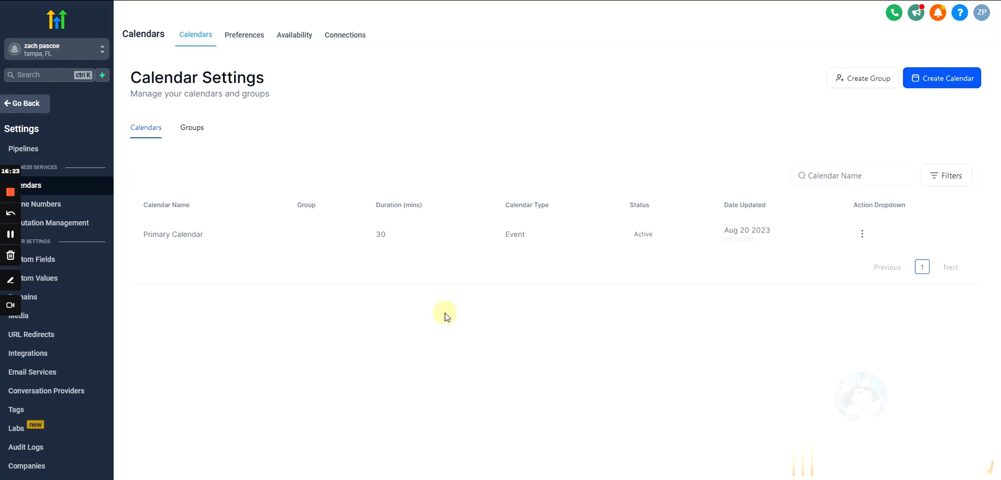